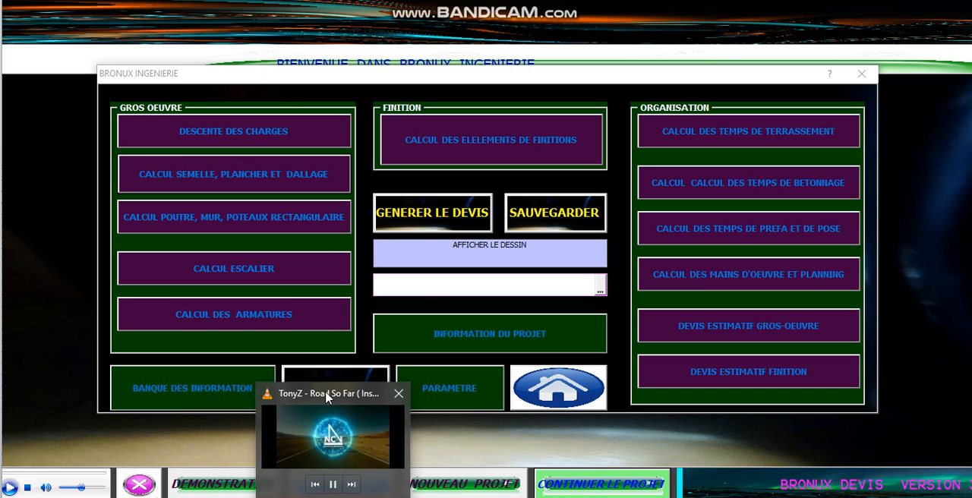
Step: Open the project parameters and review the unit prices, loss percentages, dosages, currency and sand, cement and gravel measures
left_click(322, 394)
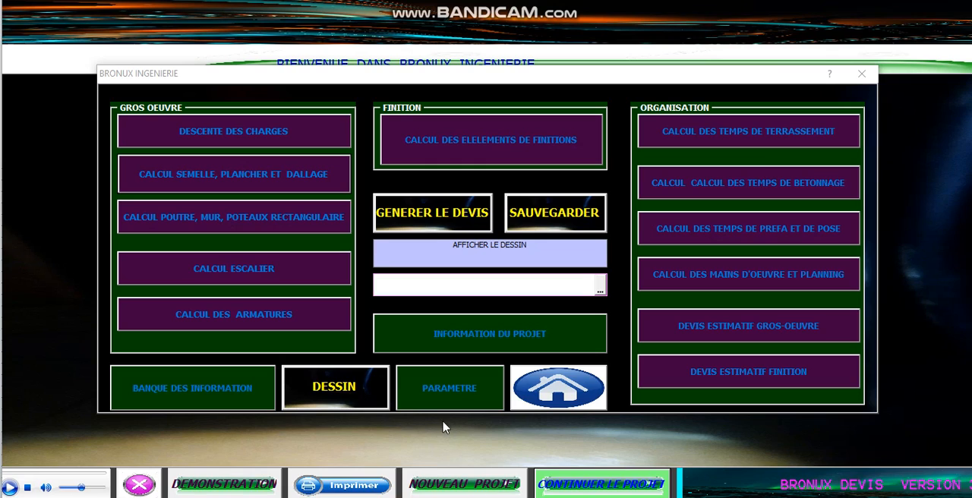
left_click(464, 386)
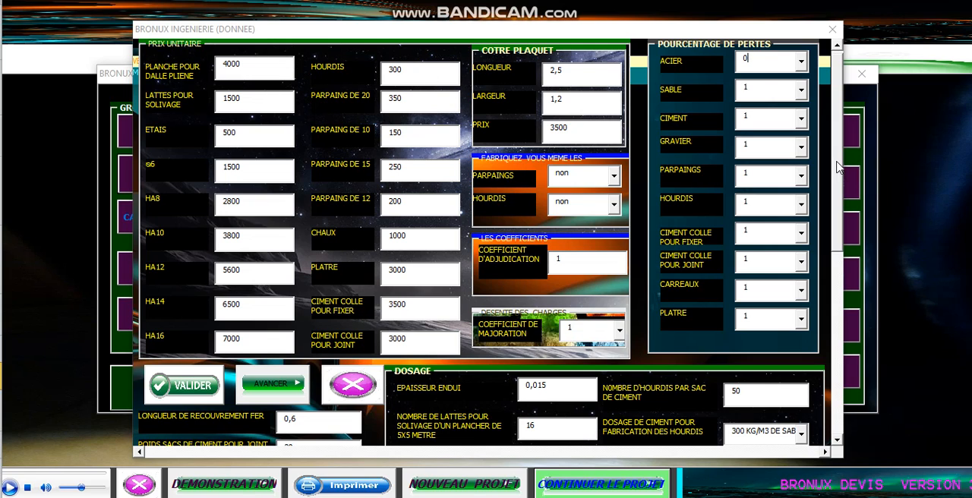
scroll(832, 133, "up", 1)
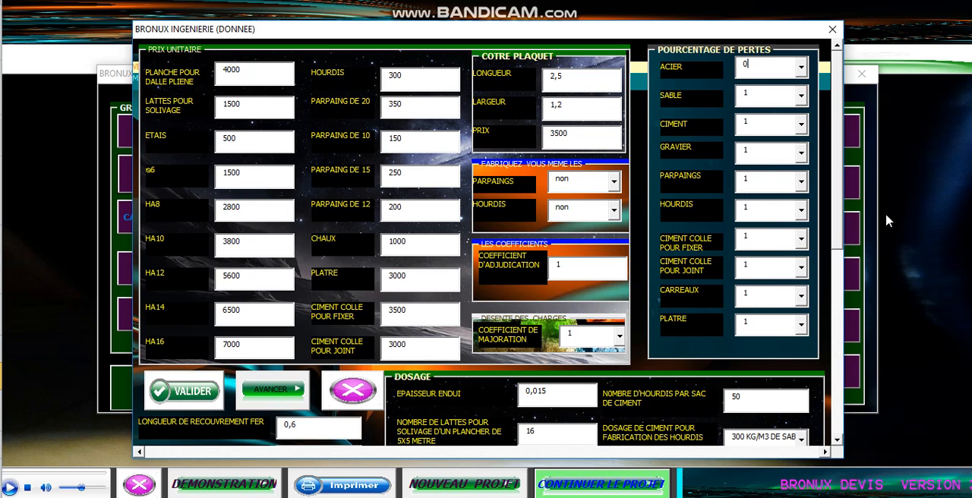
left_click_drag(835, 199, 834, 333)
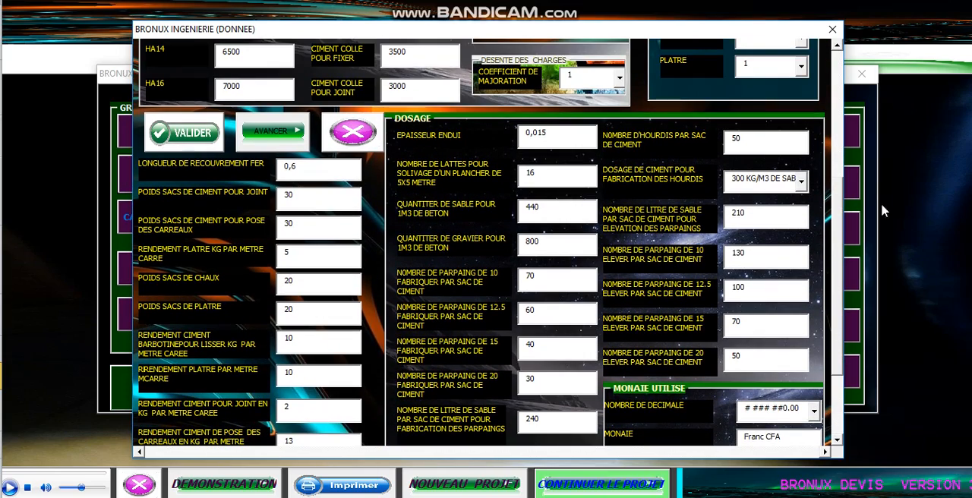
left_click_drag(841, 221, 841, 328)
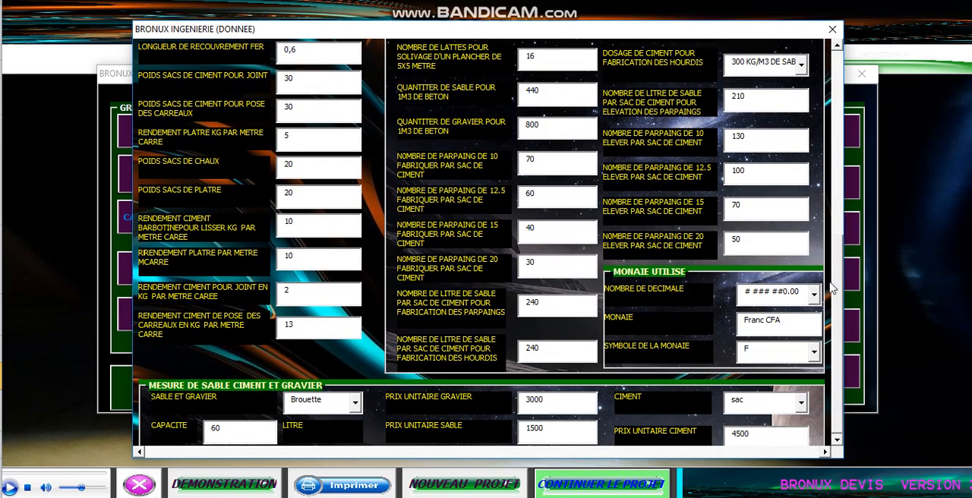
left_click_drag(832, 286, 832, 141)
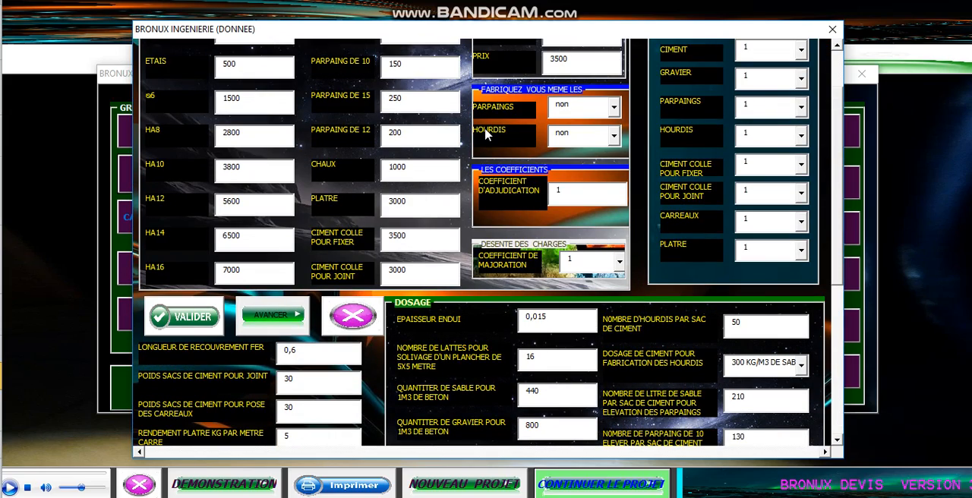
Step: Open the finishing materials form and view the entry fields for the Carreaux and Peinture categories
left_click(287, 319)
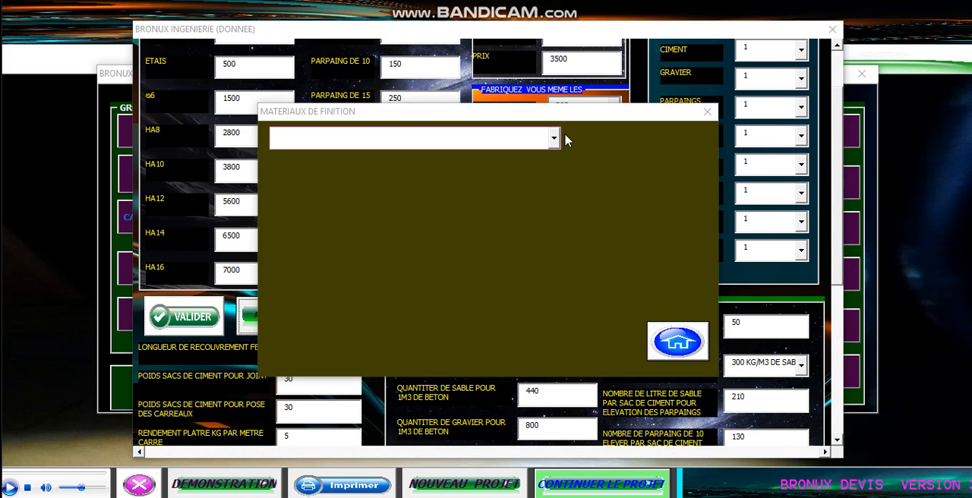
left_click(553, 139)
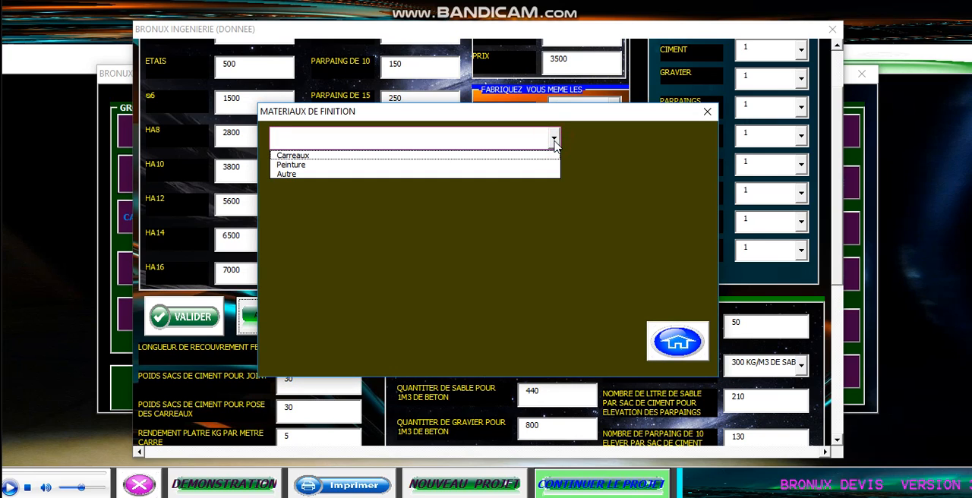
left_click(504, 155)
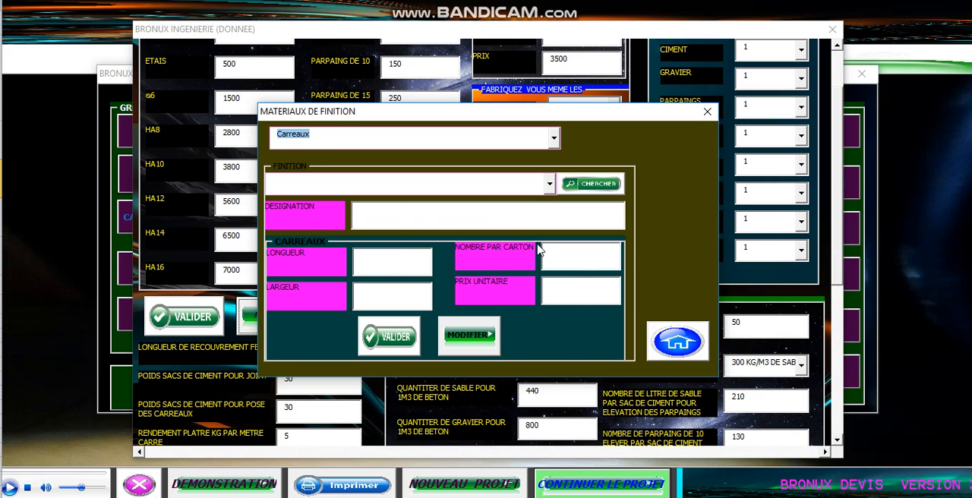
left_click(554, 143)
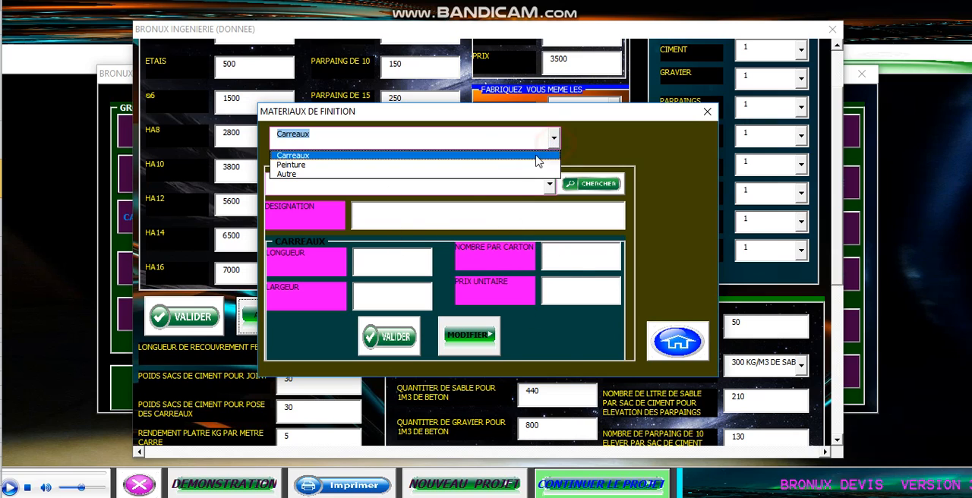
left_click(532, 164)
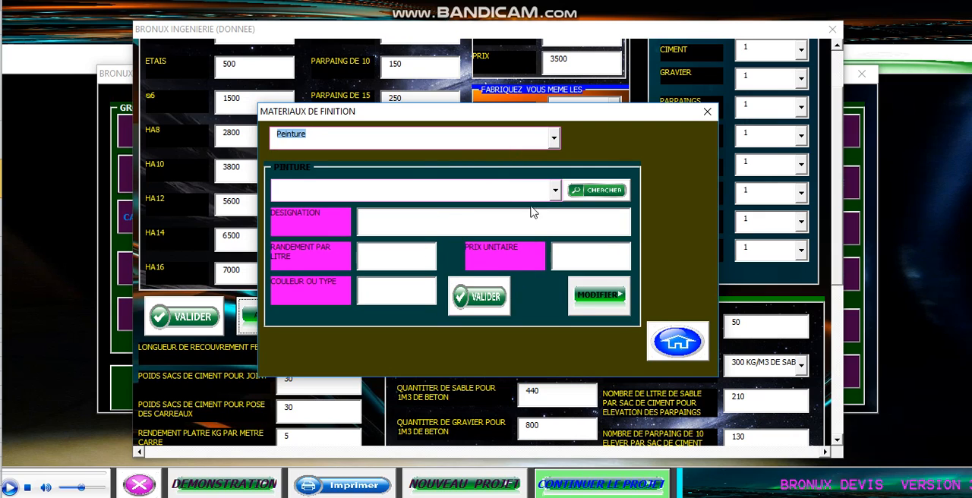
Step: Look up Pointe 70 in the Autre category and check its unit price and available units
left_click(552, 144)
left_click(514, 174)
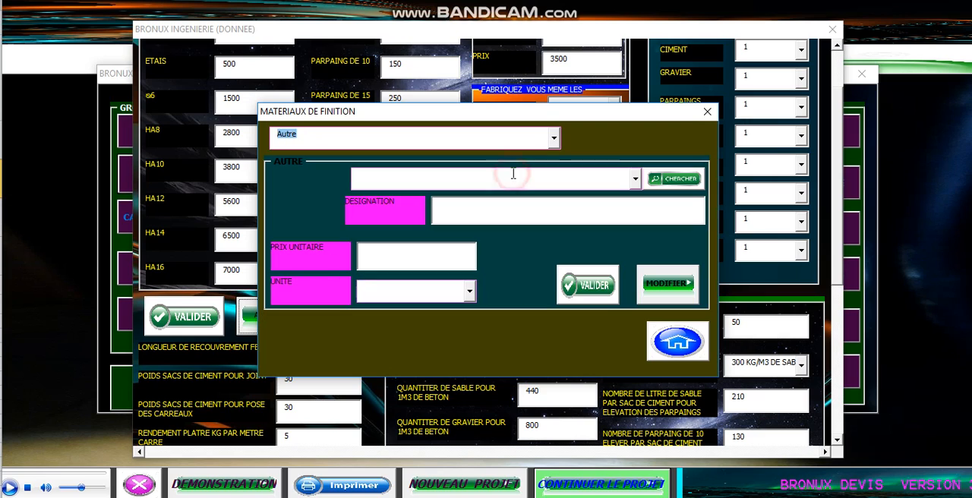
left_click(635, 180)
left_click(600, 197)
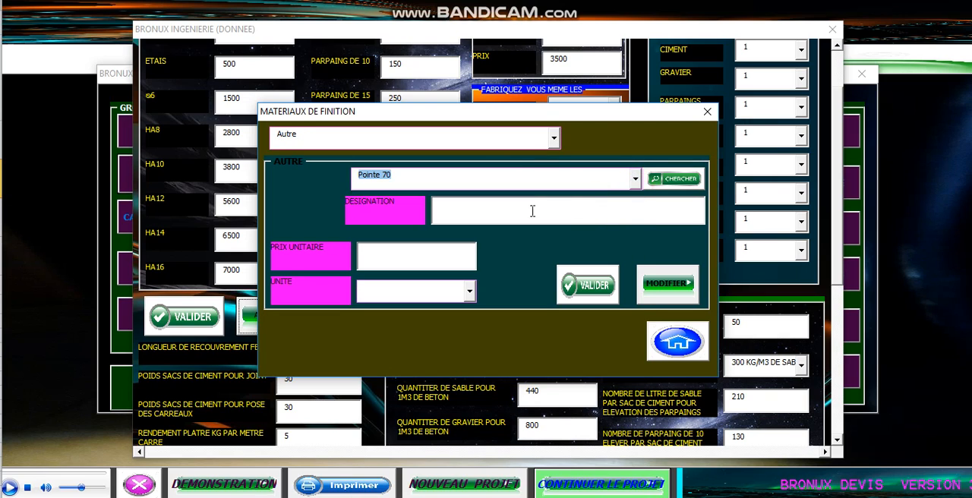
left_click(678, 179)
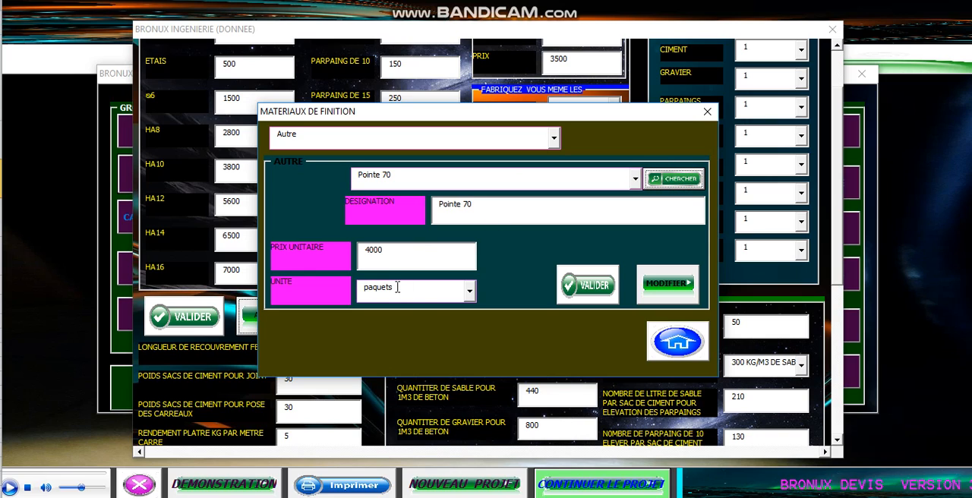
left_click(471, 293)
left_click(470, 293)
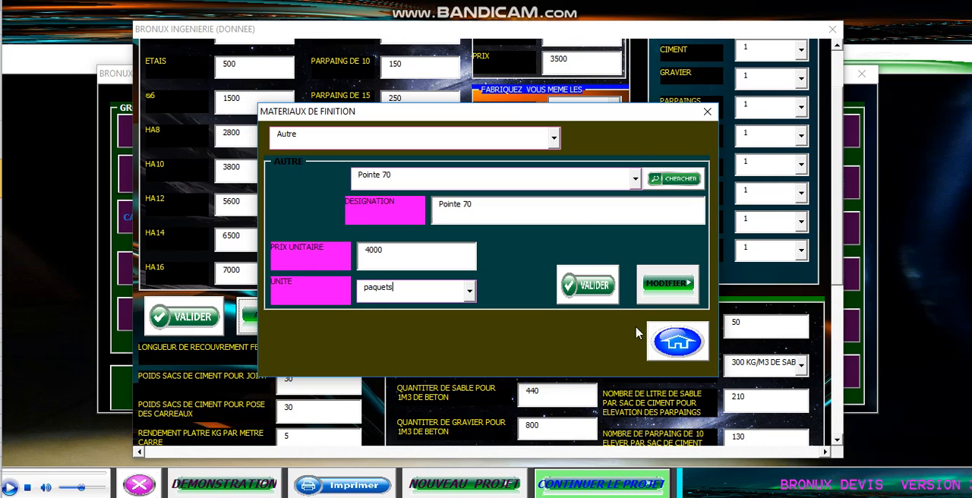
Step: Close the finishing materials form, validate the parameter data and return to the main form
left_click(668, 346)
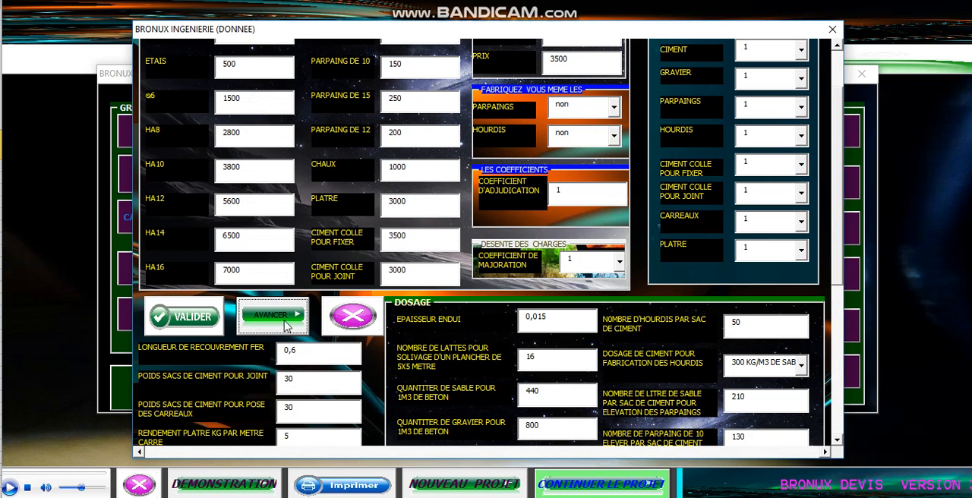
left_click(182, 314)
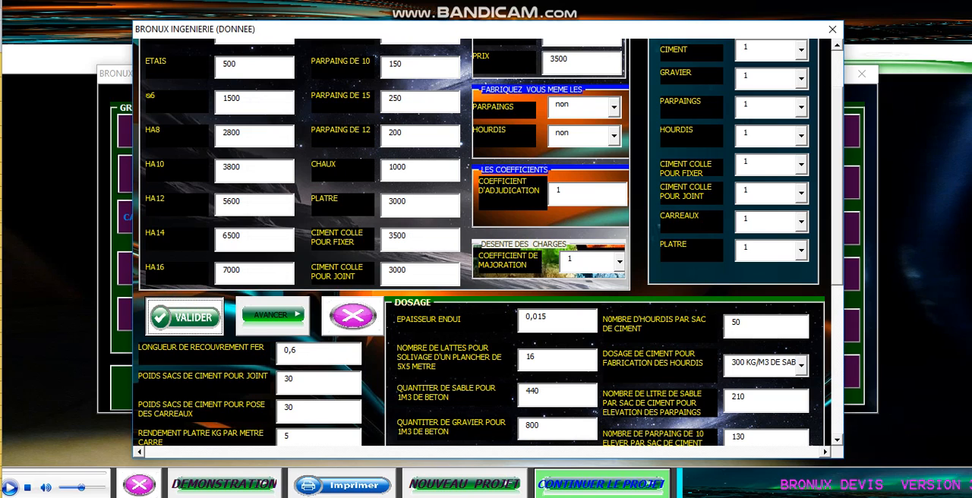
left_click(510, 287)
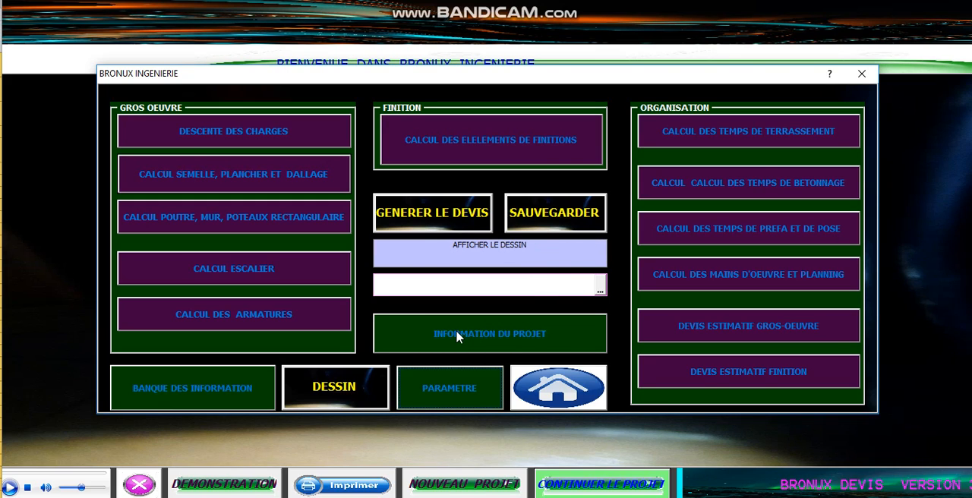
left_click(505, 337)
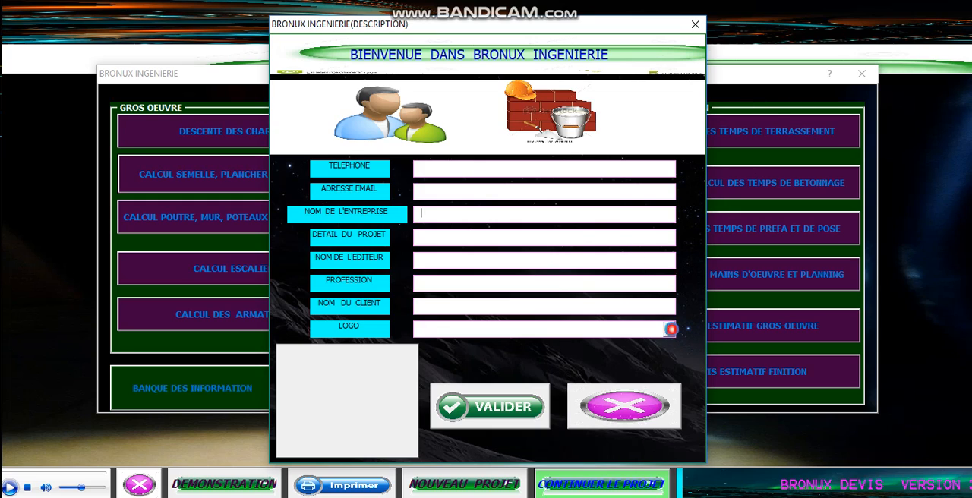
left_click(671, 332)
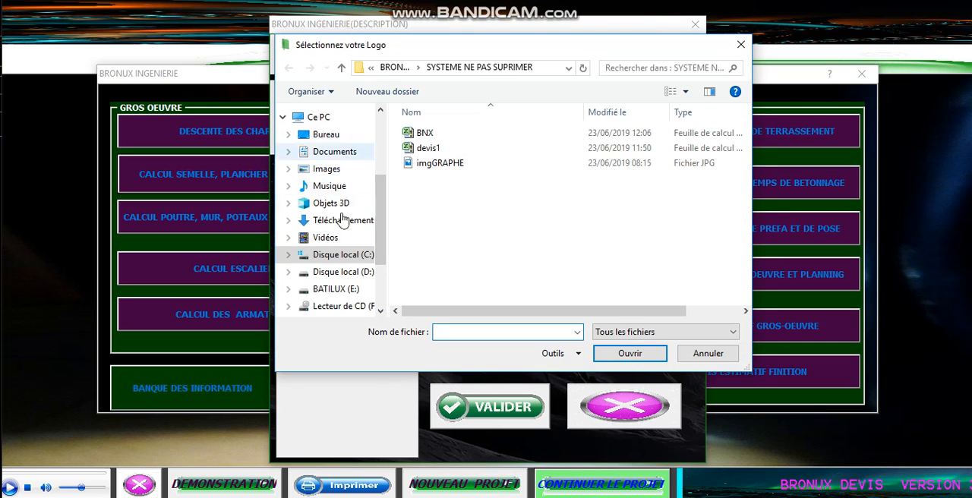
left_click(331, 138)
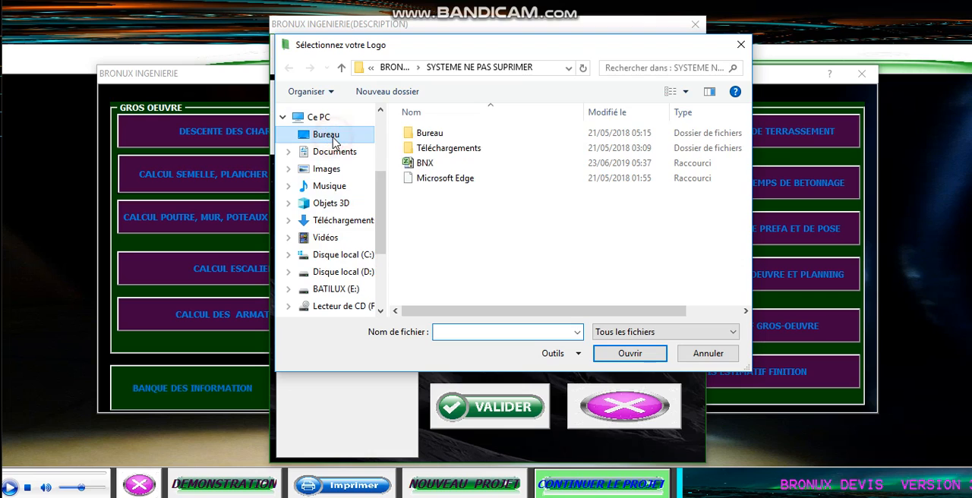
left_click(419, 137)
double_click(420, 137)
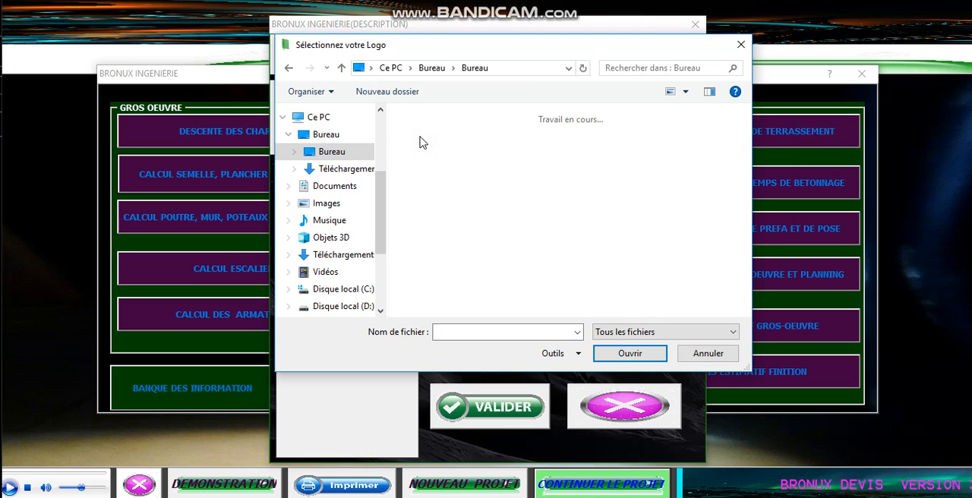
double_click(440, 171)
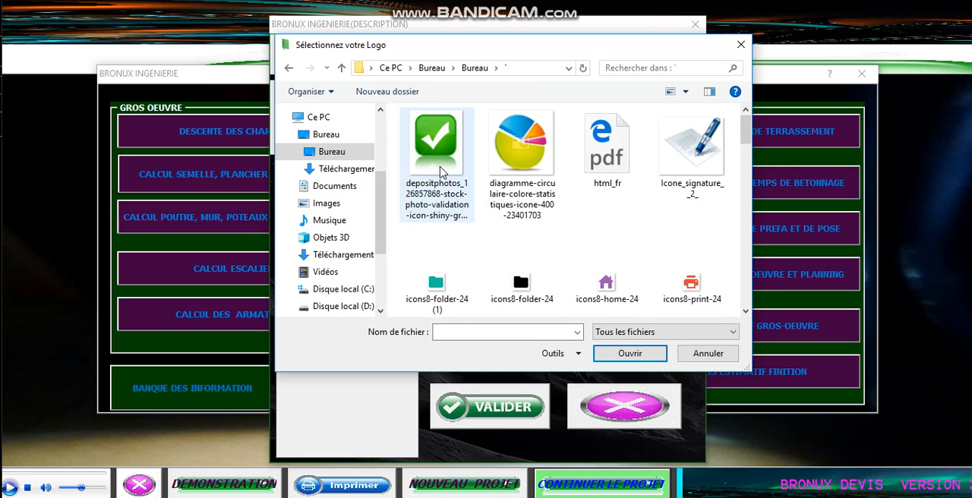
left_click(522, 156)
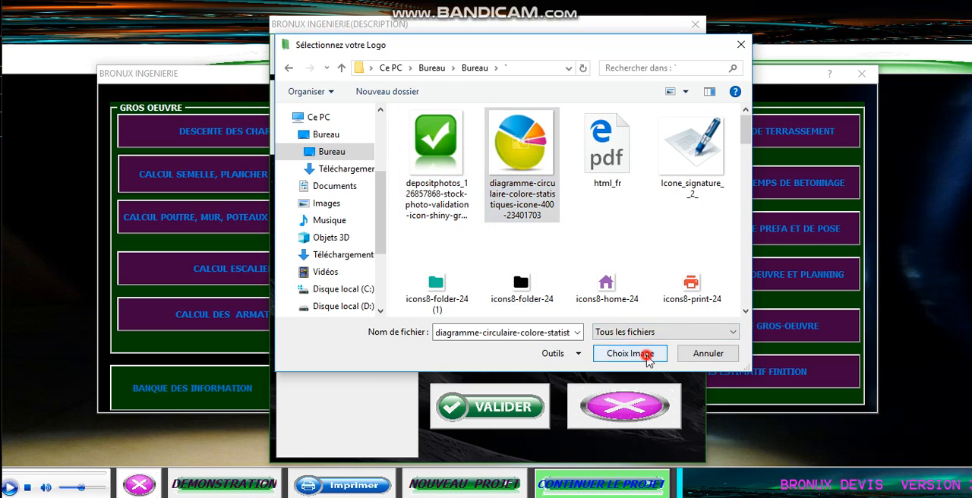
left_click(647, 355)
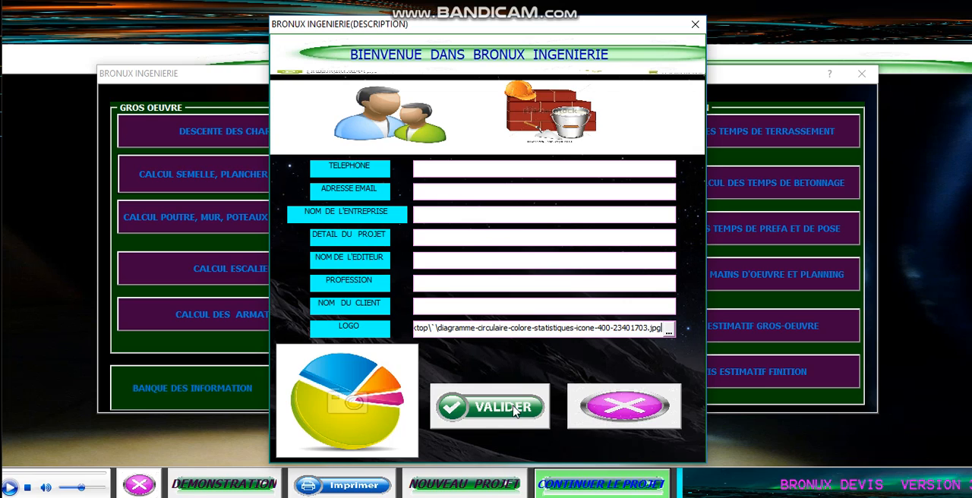
left_click(617, 407)
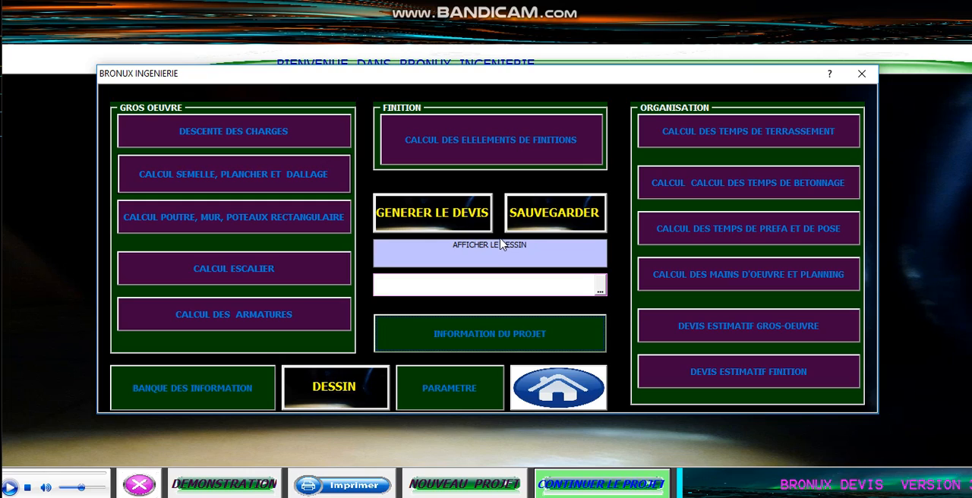
Step: Choose the inforich-Model2 DWF file from the Documents folder as the project drawing
left_click(599, 287)
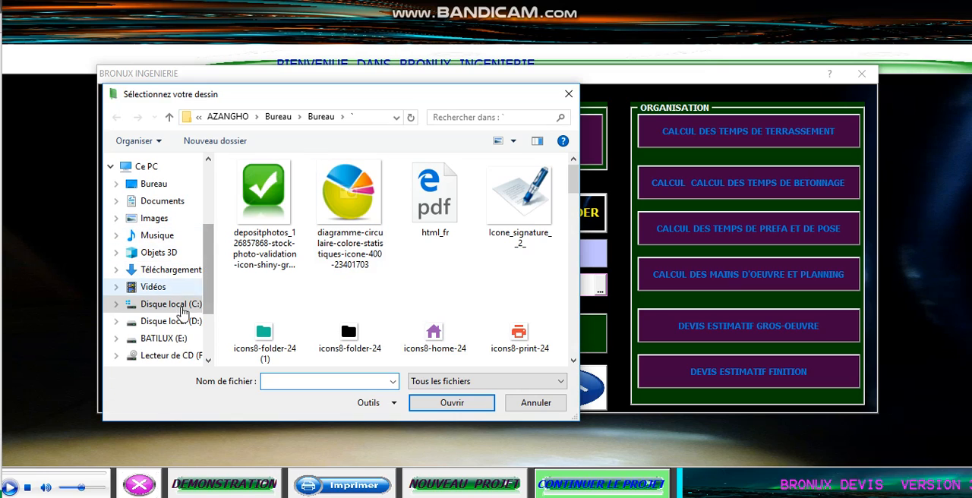
left_click_drag(207, 276, 207, 286)
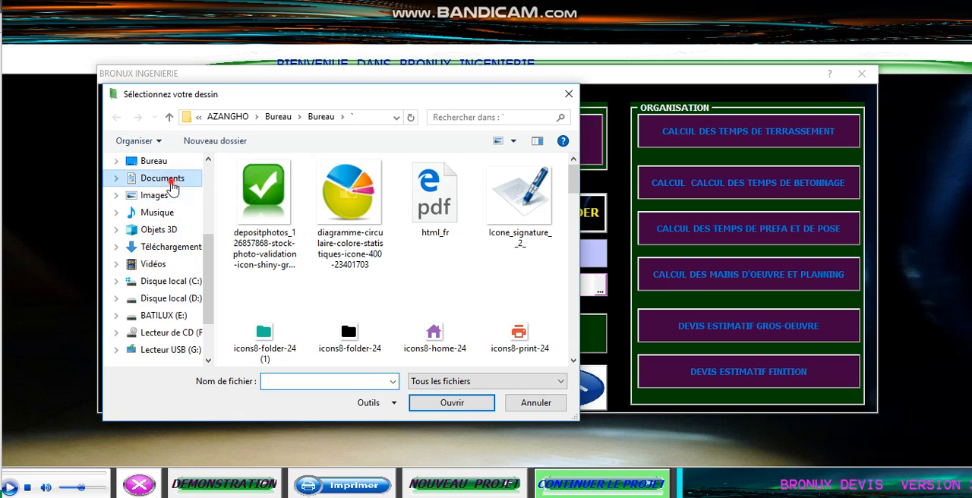
left_click(171, 179)
scroll(195, 198, "down", 2)
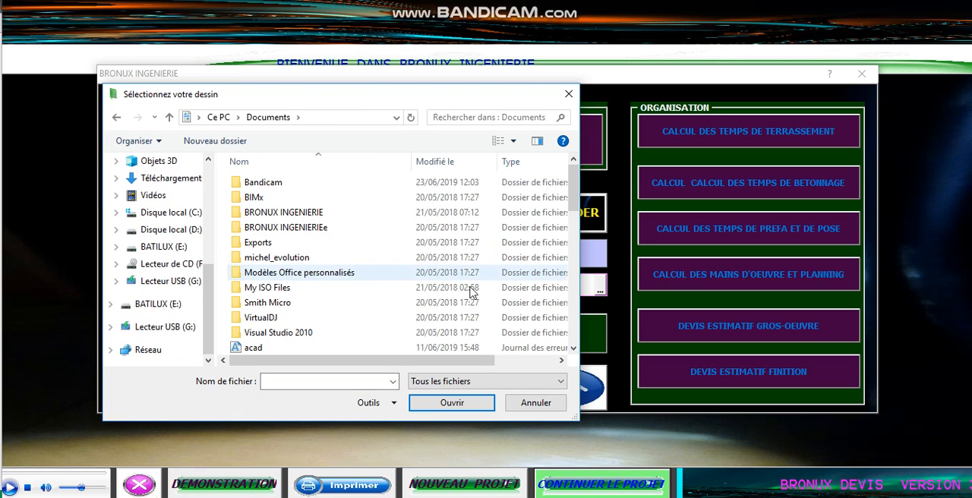
left_click(573, 189)
left_click_drag(574, 223, 577, 294)
left_click(297, 244)
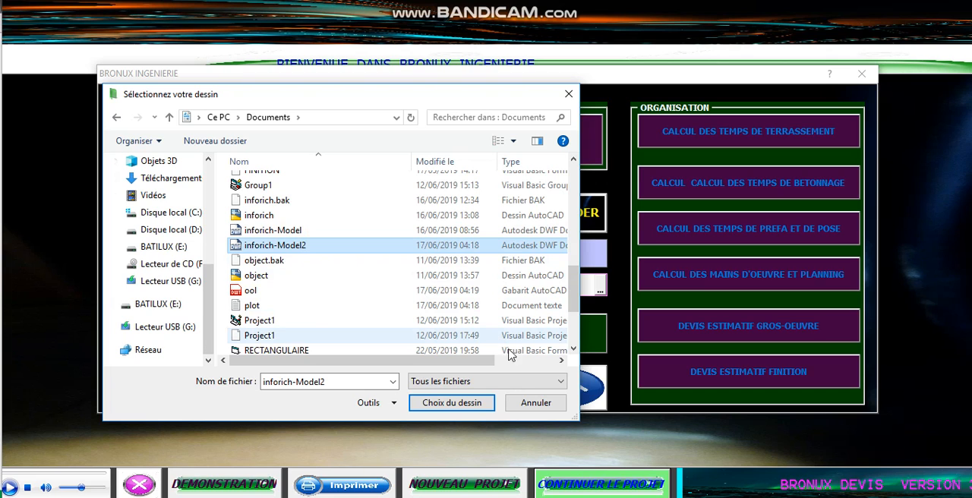
left_click(456, 403)
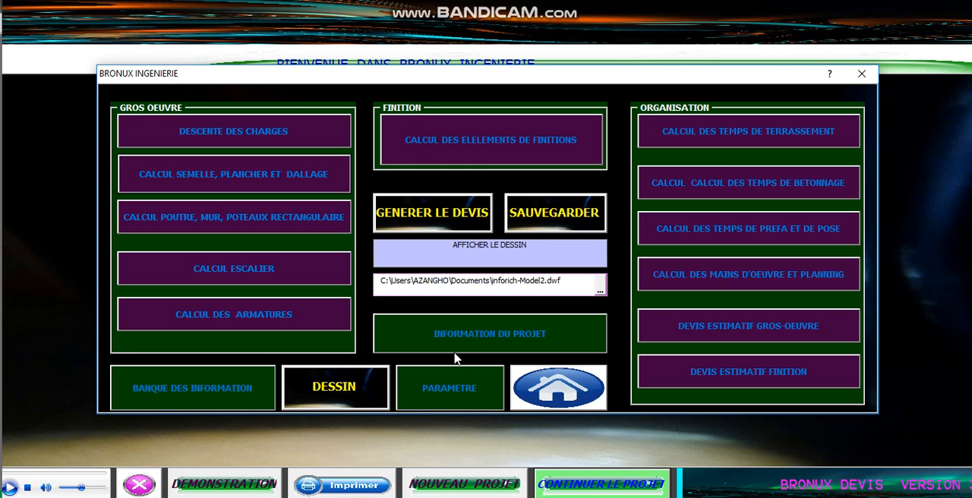
Step: Display the project drawing and look over the ground-floor distribution plan
left_click(340, 393)
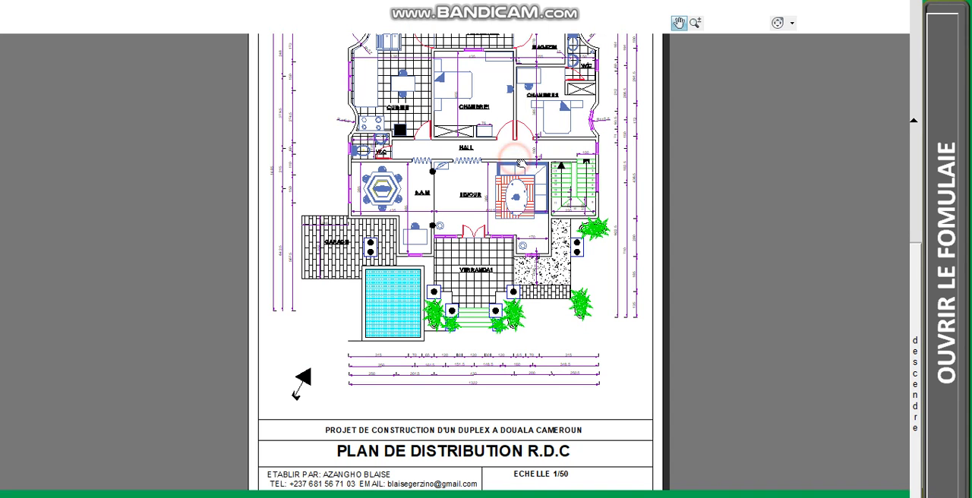
scroll(517, 156, "down", 3)
scroll(523, 106, "up", 3)
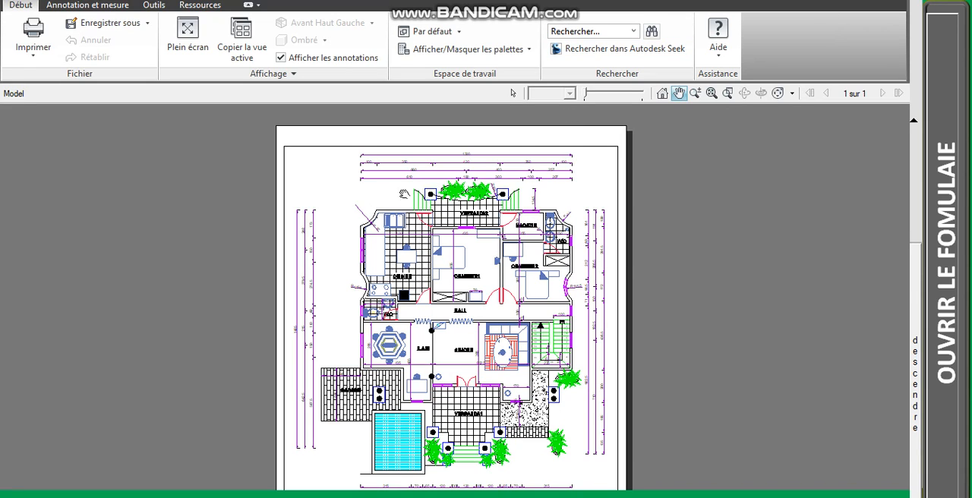
Step: Measure the inside width of the MAGAZIN room between its two side walls with the Length tool
left_click(82, 7)
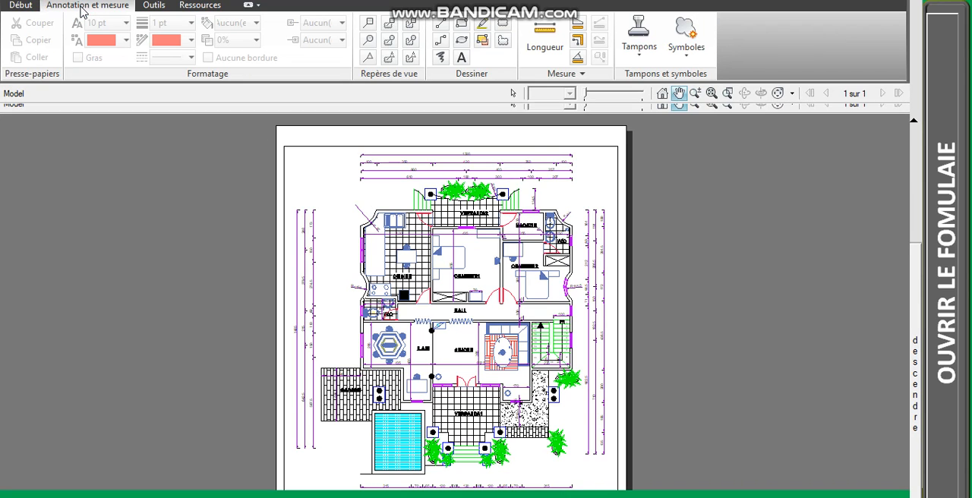
left_click(552, 28)
scroll(475, 229, "up", 5)
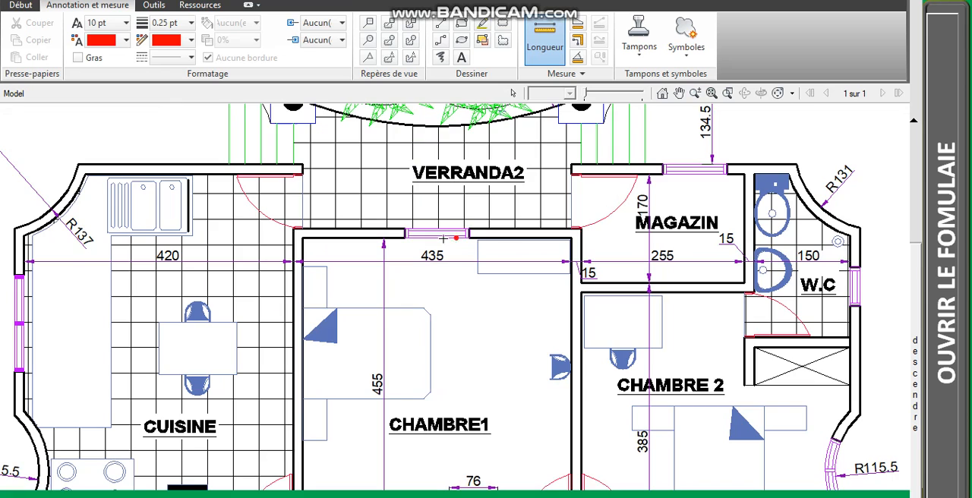
scroll(297, 265, "up", 4)
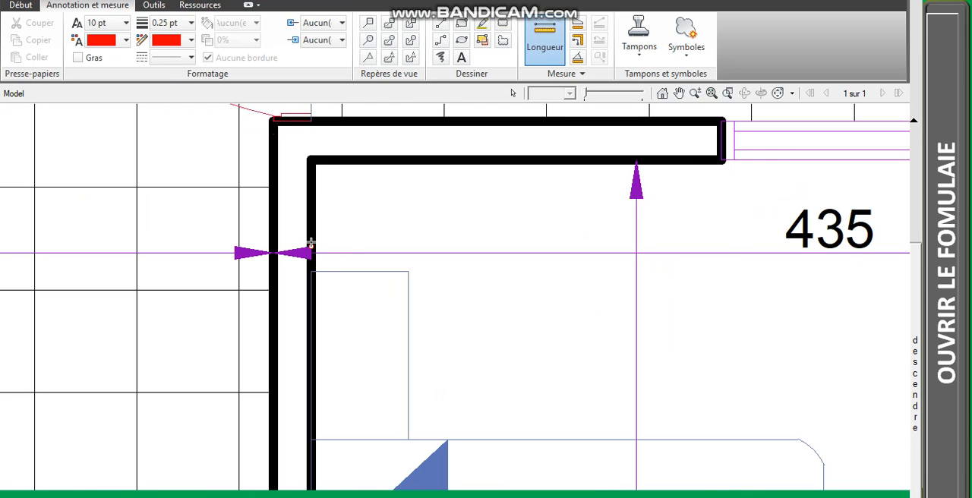
scroll(311, 243, "down", 6)
scroll(452, 244, "up", 5)
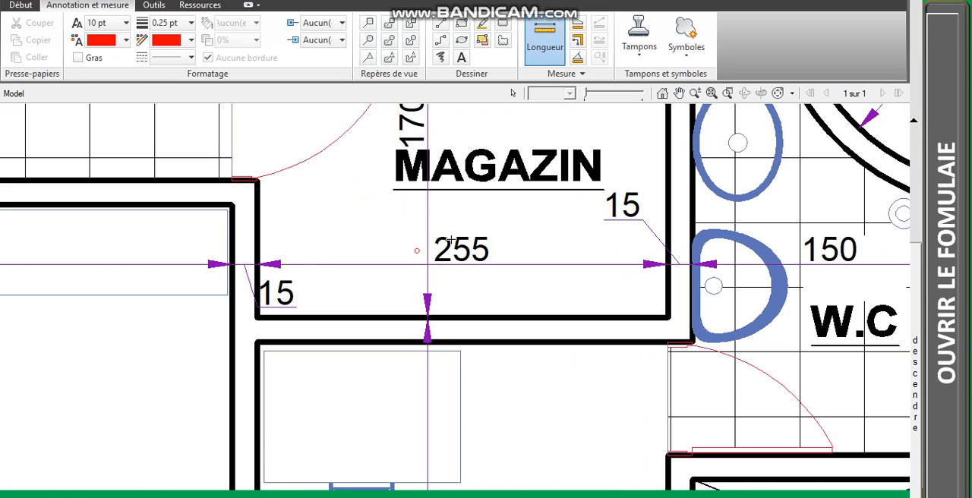
left_click(257, 262)
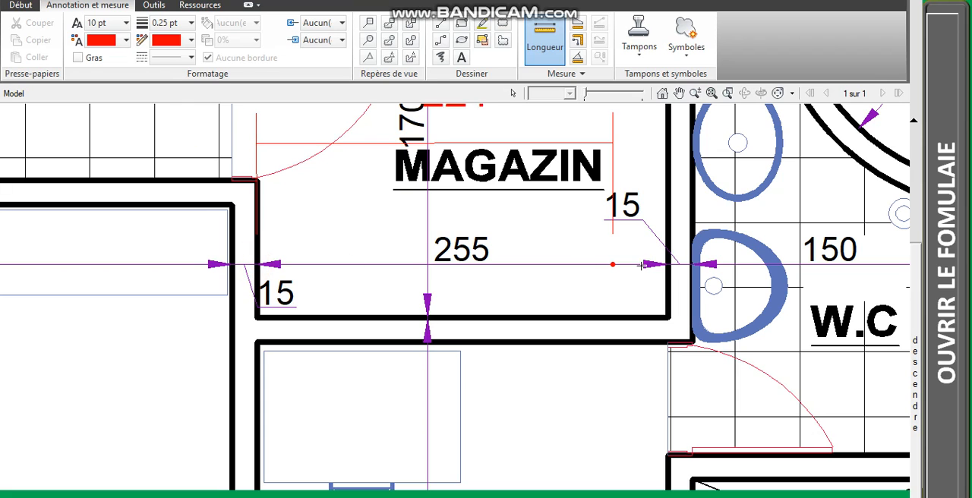
left_click(669, 262)
scroll(669, 262, "down", 2)
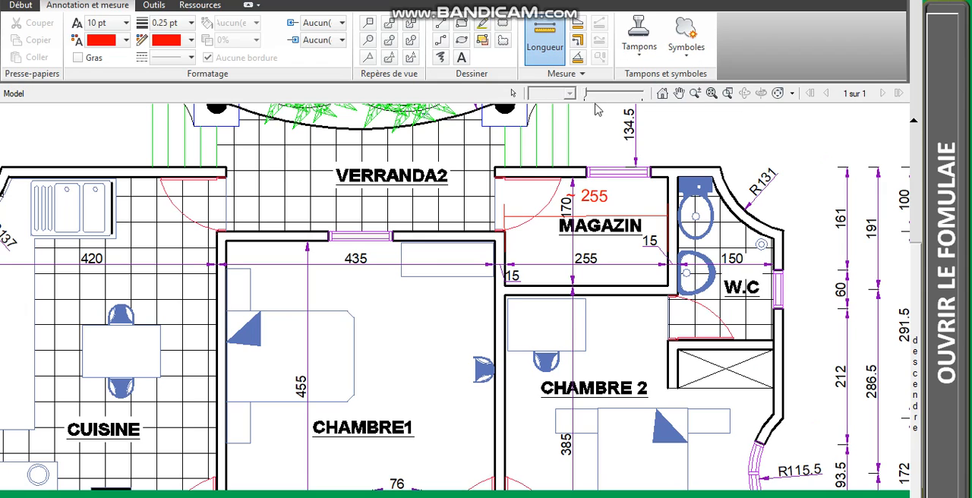
Step: Set the 2D drawing units to centimetres and the displayed length units to metres
right_click(622, 190)
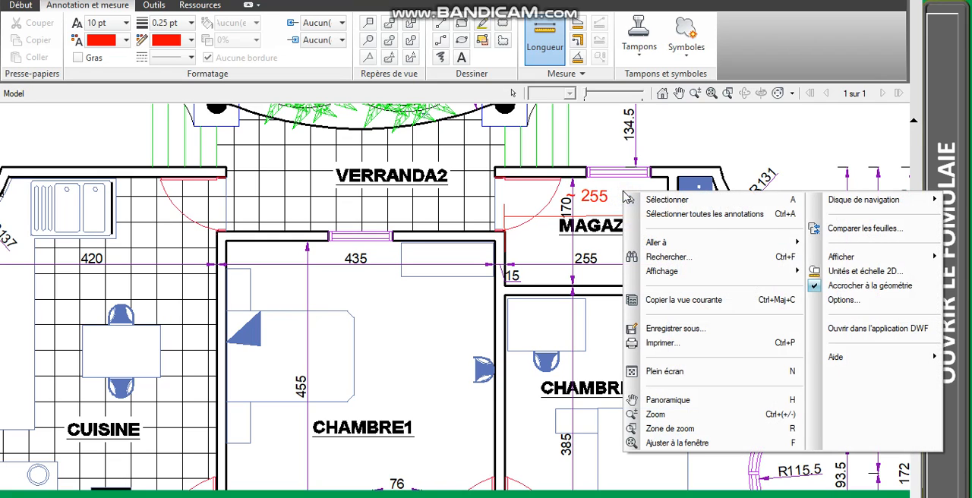
left_click(865, 274)
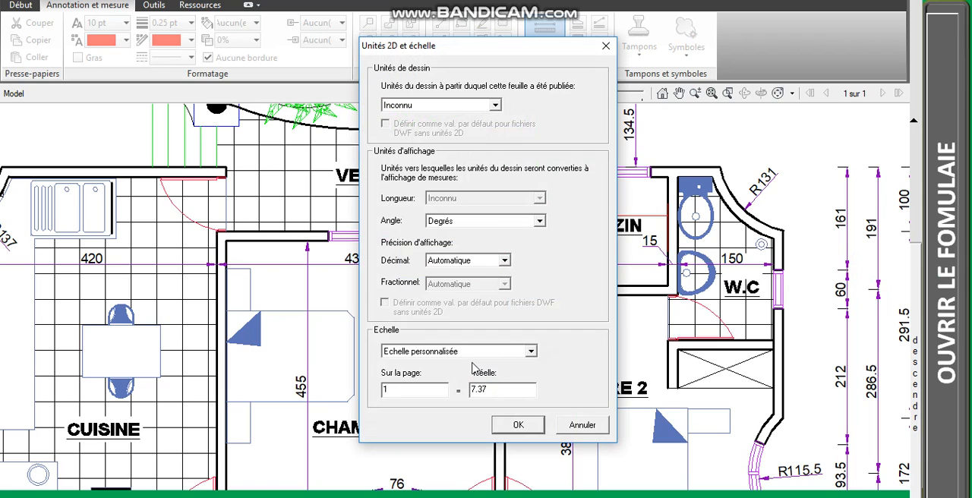
left_click(495, 106)
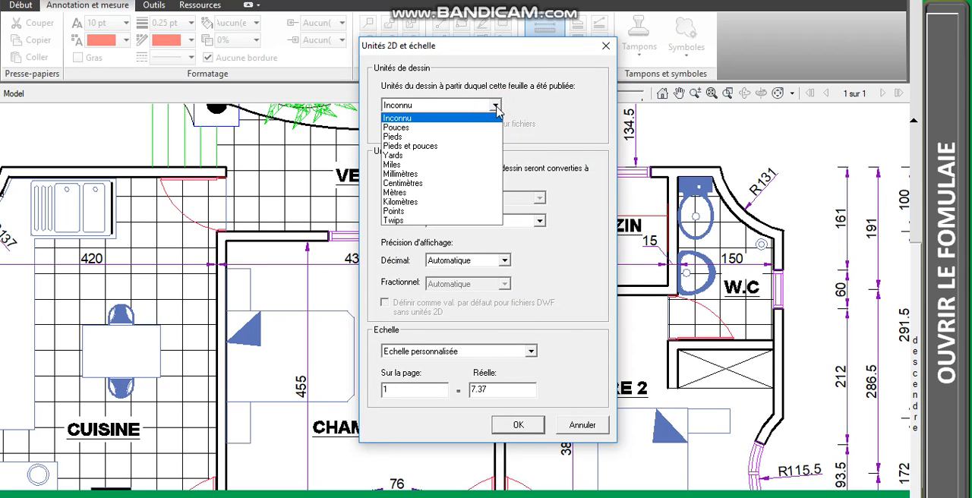
left_click(437, 191)
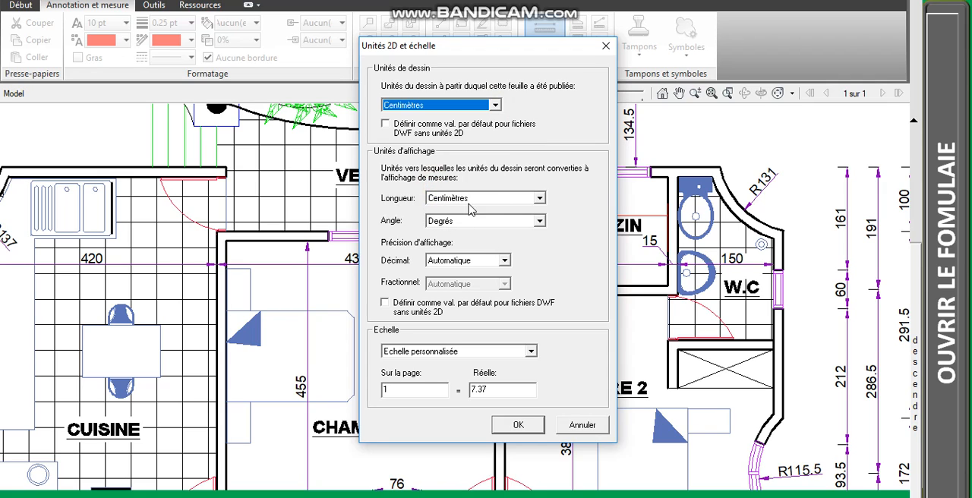
left_click(540, 199)
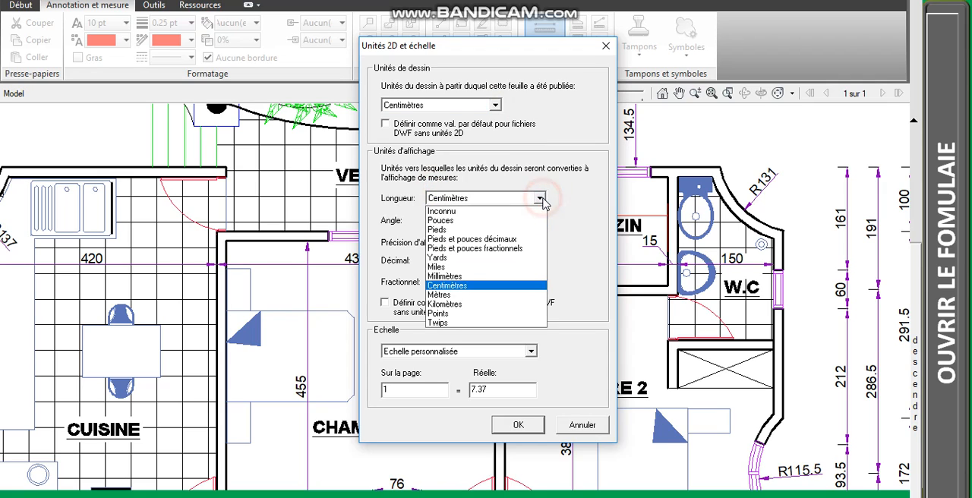
left_click(485, 295)
left_click(519, 425)
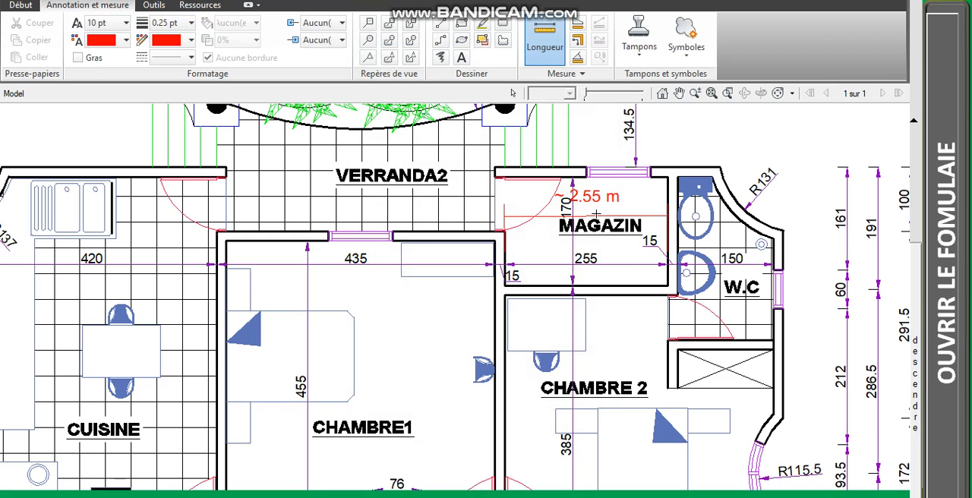
Step: Examine the MAGAZIN width measurement and the dimensions of the surrounding rooms on the plan
scroll(585, 195, "down", 3, "ctrl")
scroll(526, 200, "up", 3, "ctrl")
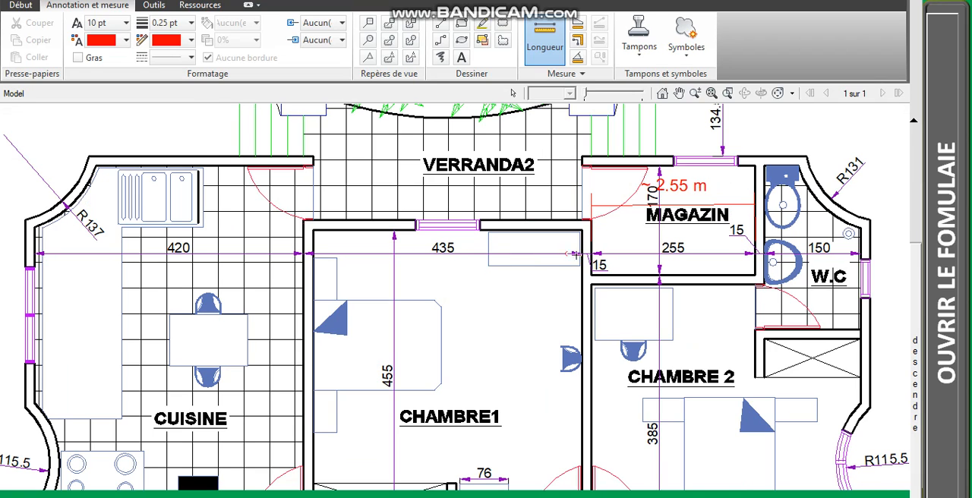
scroll(573, 255, "up", 5)
scroll(575, 251, "down", 5)
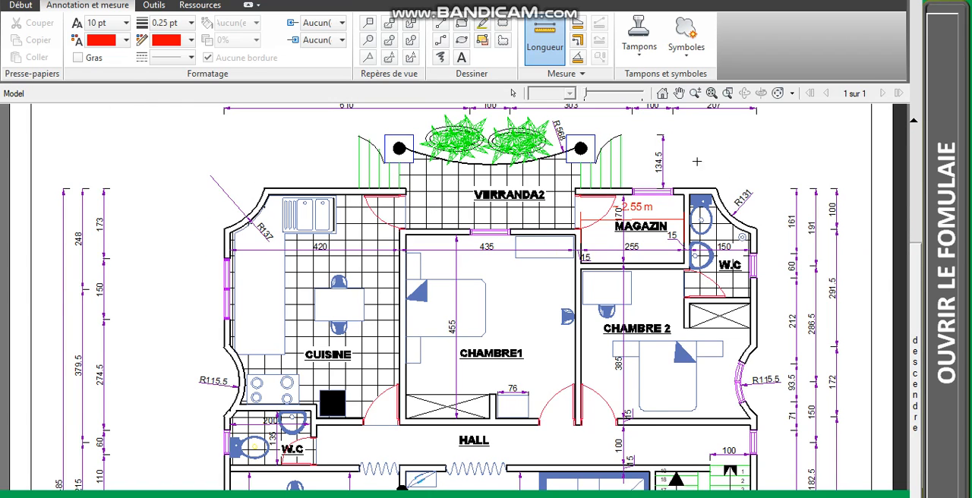
scroll(581, 149, "down", 3)
scroll(581, 149, "up", 5)
scroll(580, 149, "down", 4)
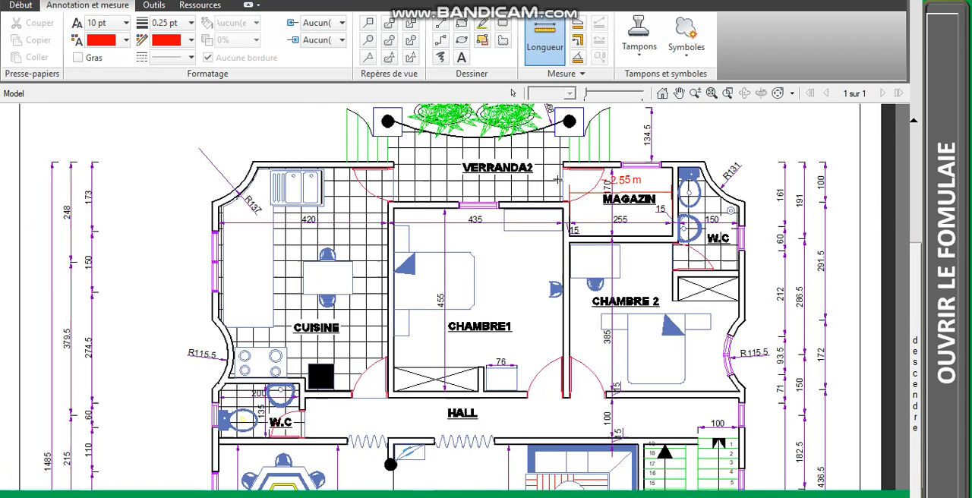
scroll(554, 174, "up", 3)
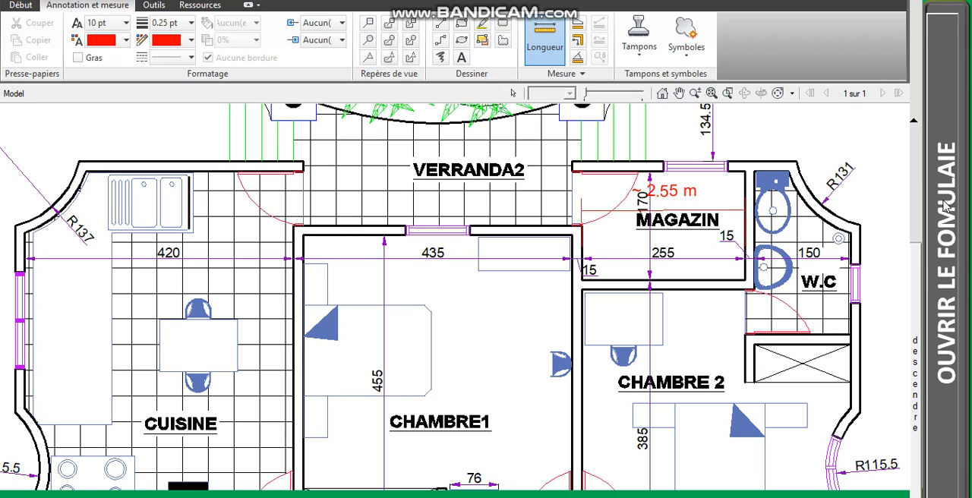
left_click(889, 1)
left_click(581, 293)
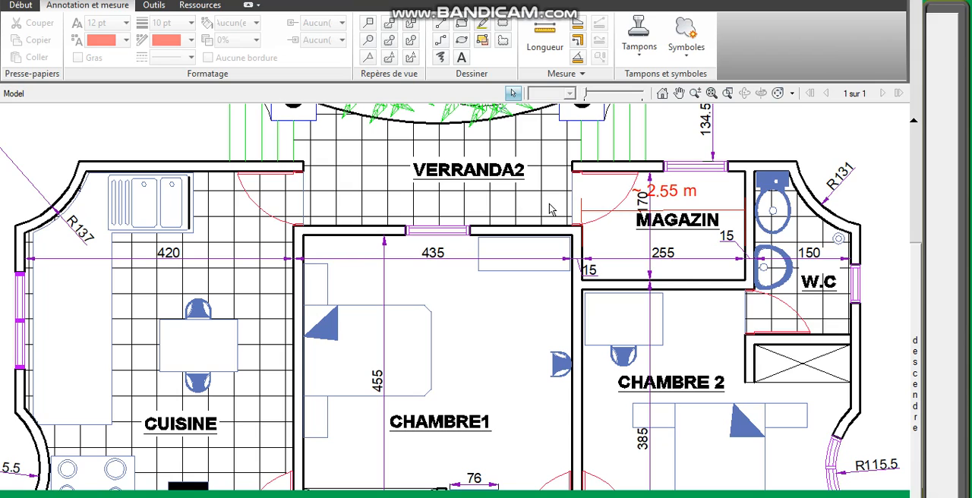
Step: Begin an area measurement of CHAMBRE1 from the two inner corners of its upper wall, on the VERRANDA2 side
left_click(580, 25)
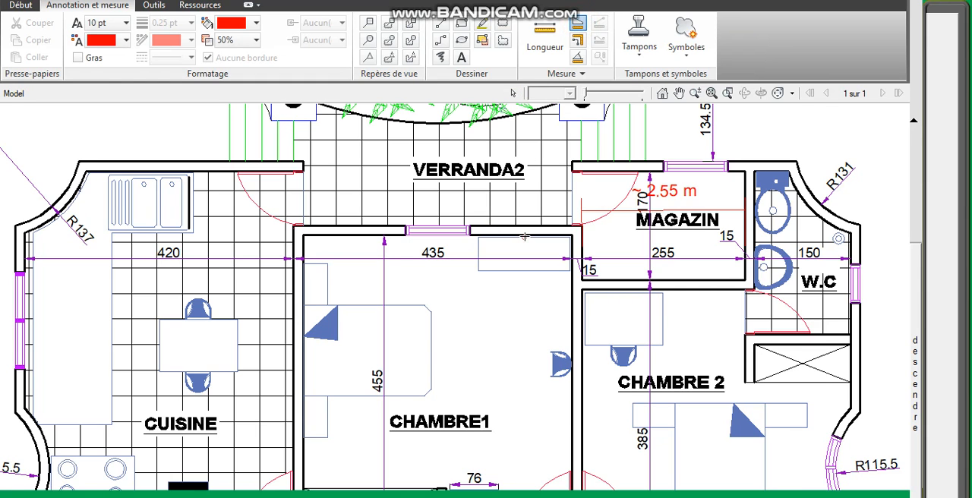
scroll(525, 236, "down", 3)
scroll(507, 244, "up", 4)
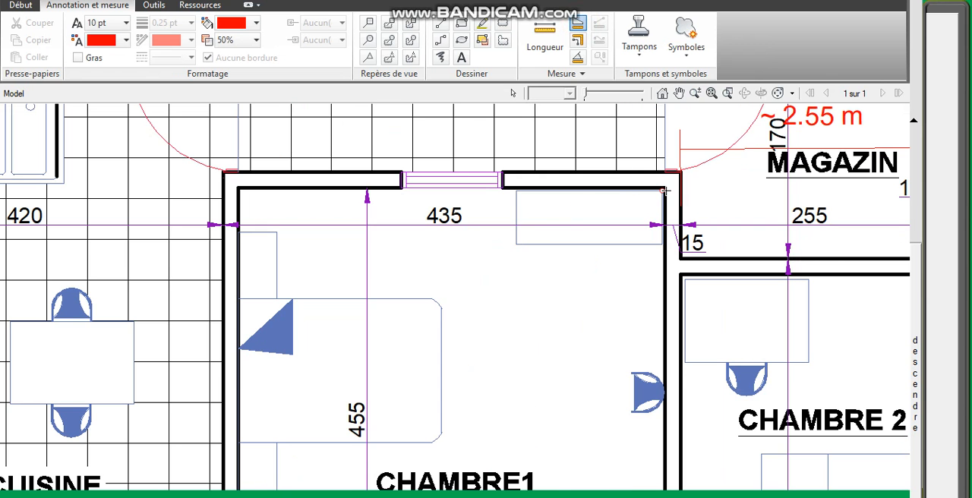
left_click(665, 191)
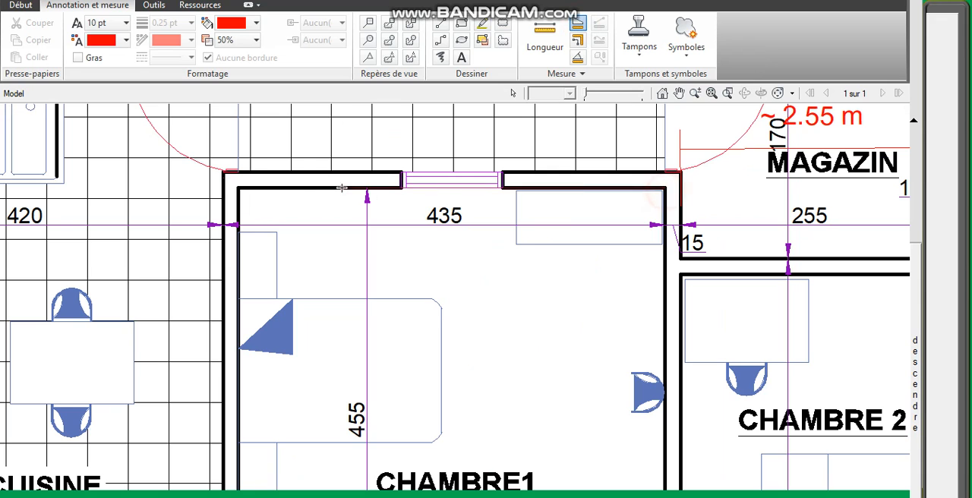
left_click(237, 189)
scroll(237, 190, "down", 3)
scroll(265, 292, "up", 5)
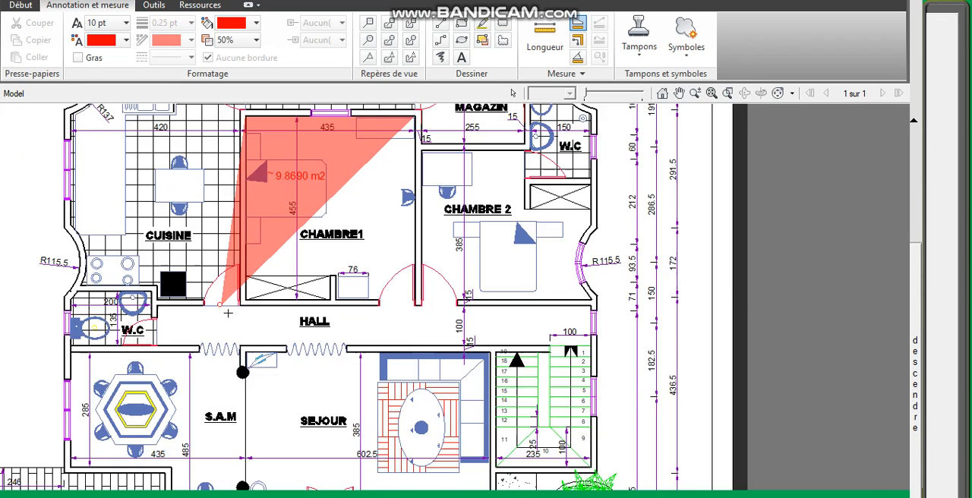
Step: Continue the CHAMBRE1 area outline from the inner corner beside the closet, along the HALL wall and around the closet partition
left_click(304, 259)
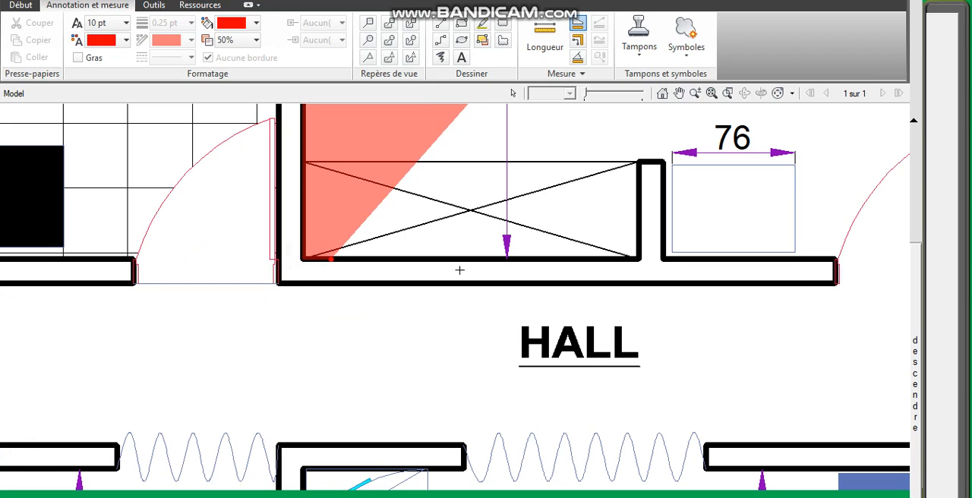
left_click(637, 258)
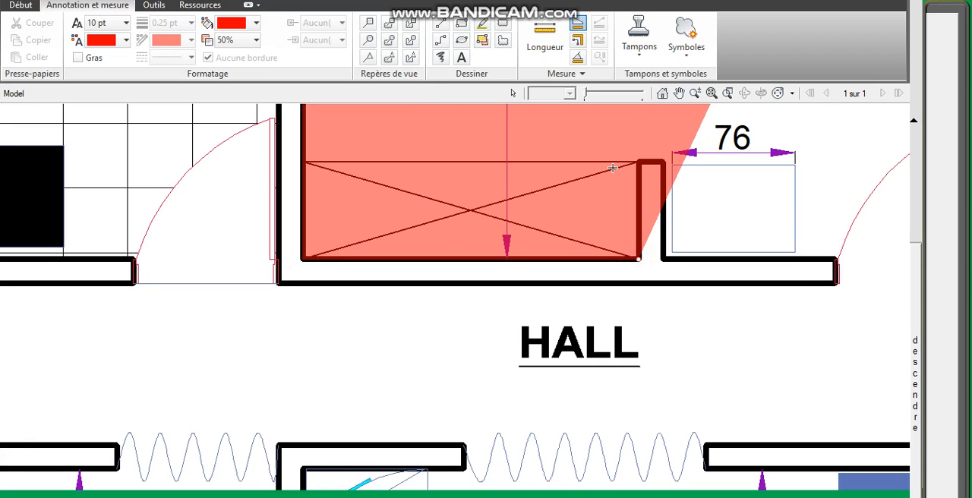
left_click(637, 163)
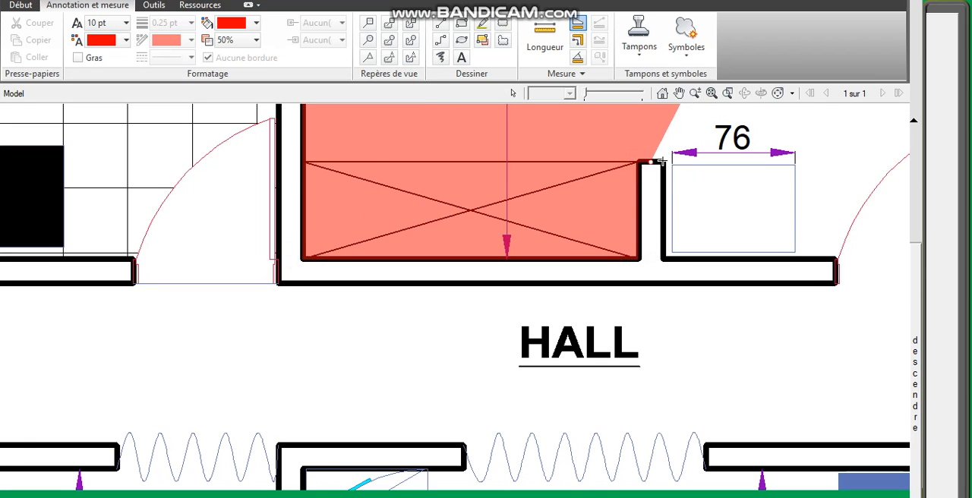
left_click(665, 162)
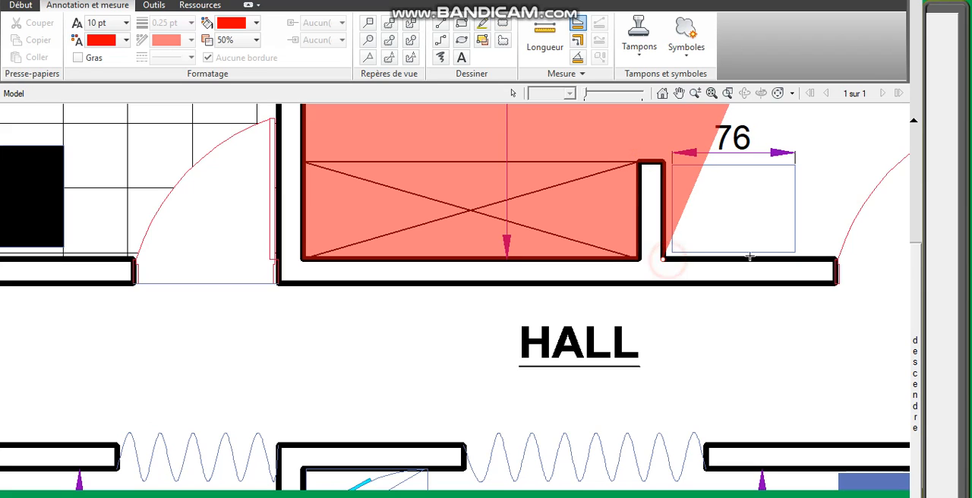
left_click(663, 259)
scroll(833, 254, "down", 3)
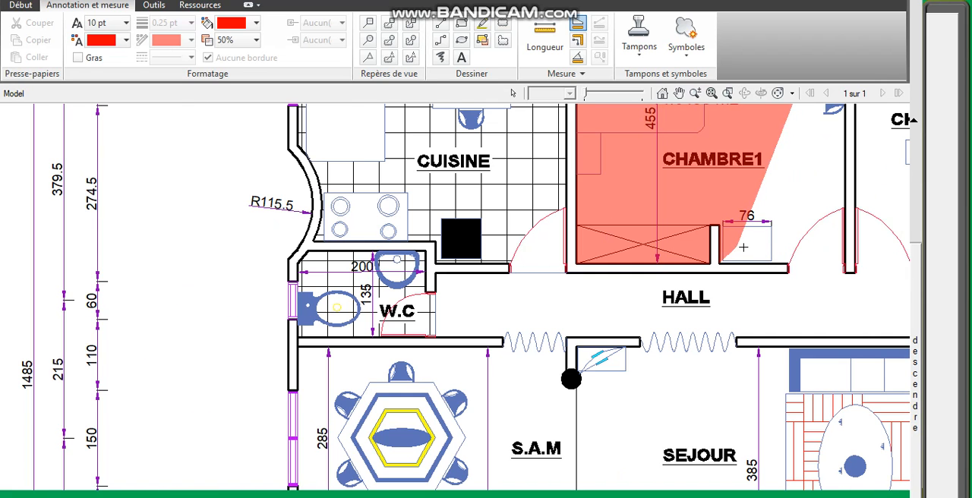
Step: Complete the CHAMBRE1 area outline across the doorway and up the wall shared with CHAMBRE 2 and MAGAZIN
scroll(831, 269, "up", 5)
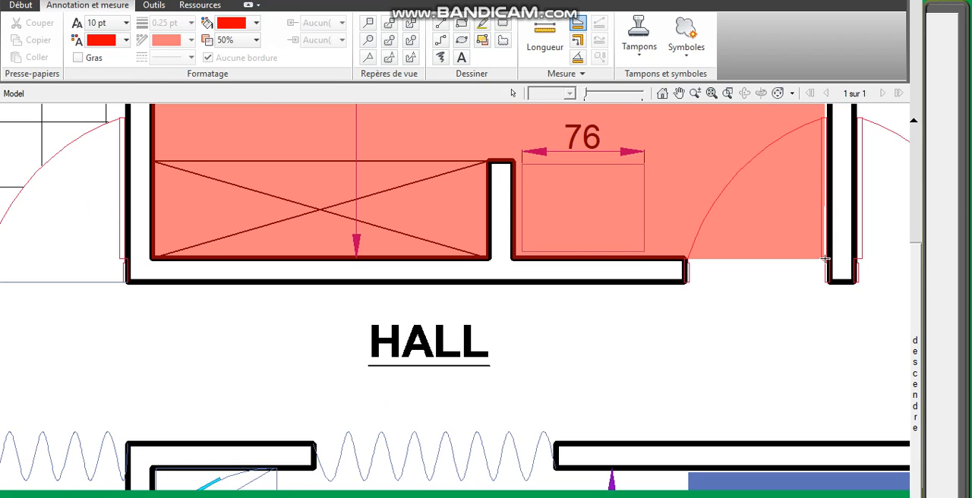
scroll(825, 259, "up", 5)
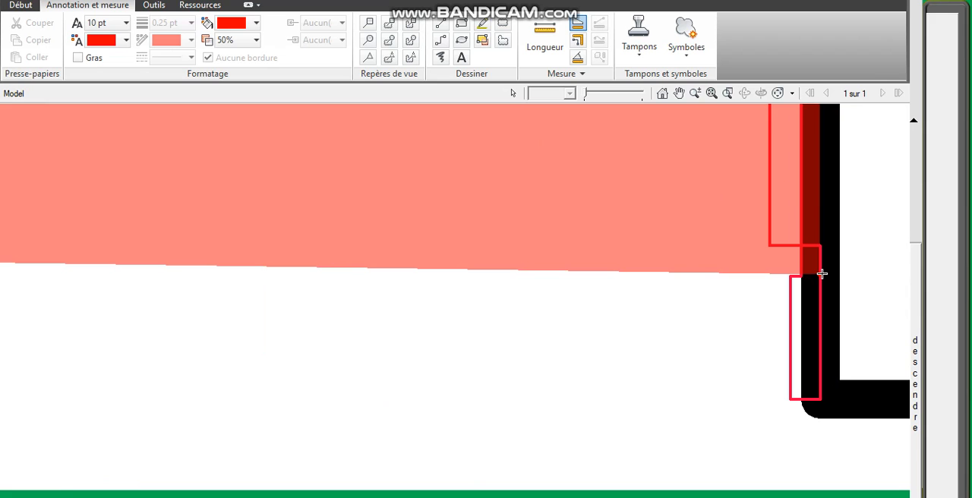
scroll(821, 273, "down", 3)
scroll(823, 271, "up", 3)
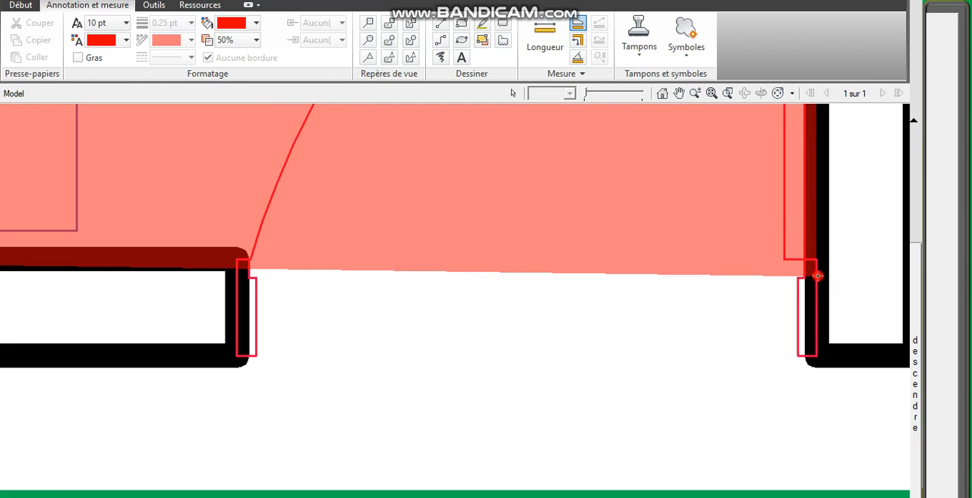
scroll(817, 275, "down", 4)
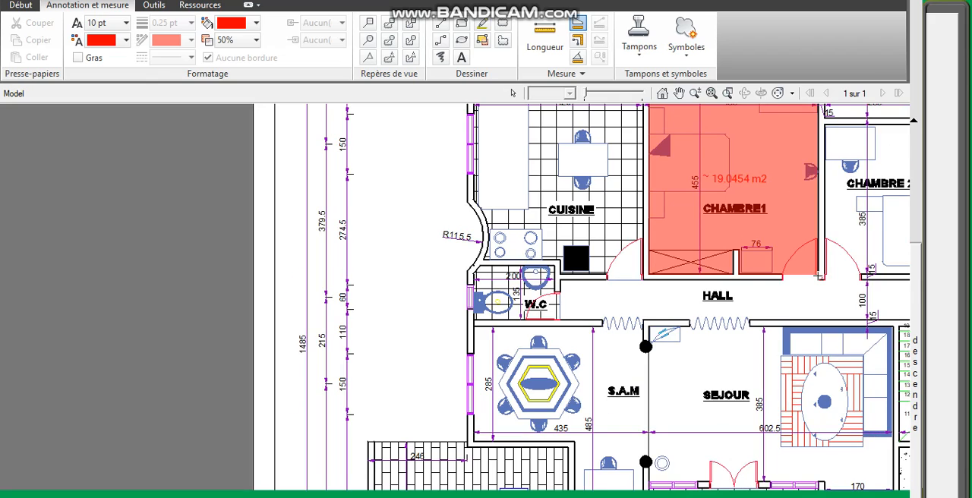
scroll(757, 282, "down", 3)
scroll(760, 221, "up", 6)
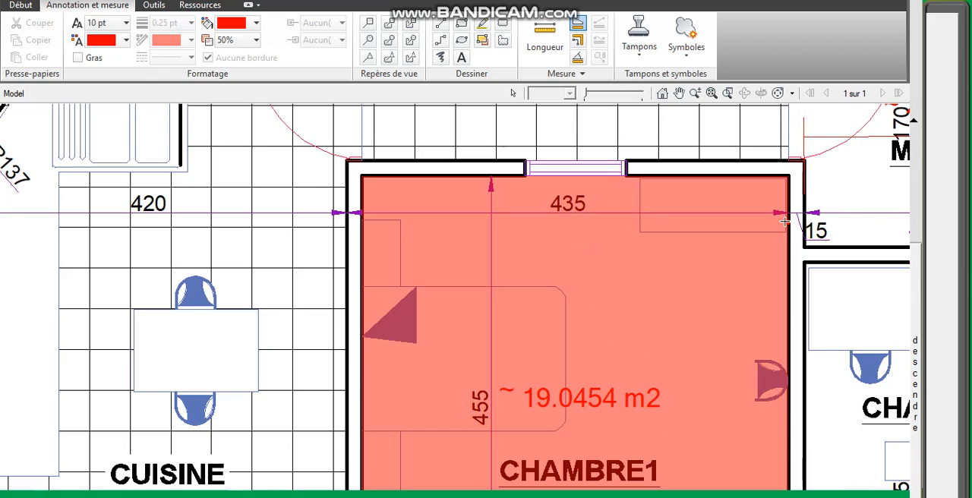
Step: Start a polyline length measurement at the inner corner of CHAMBRE1 between the CUISINE and VERRANDA2 sides
scroll(759, 224, "down", 3)
scroll(759, 224, "down", 3)
scroll(759, 224, "up", 3)
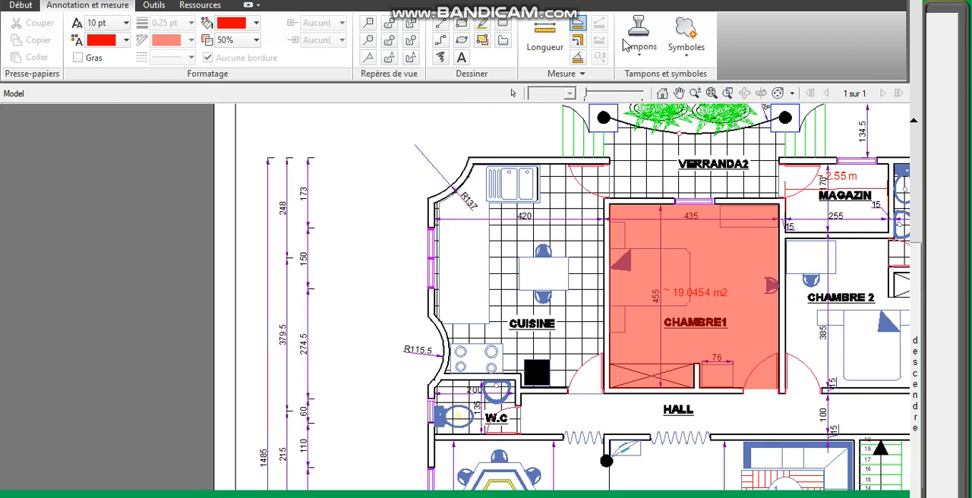
left_click(580, 42)
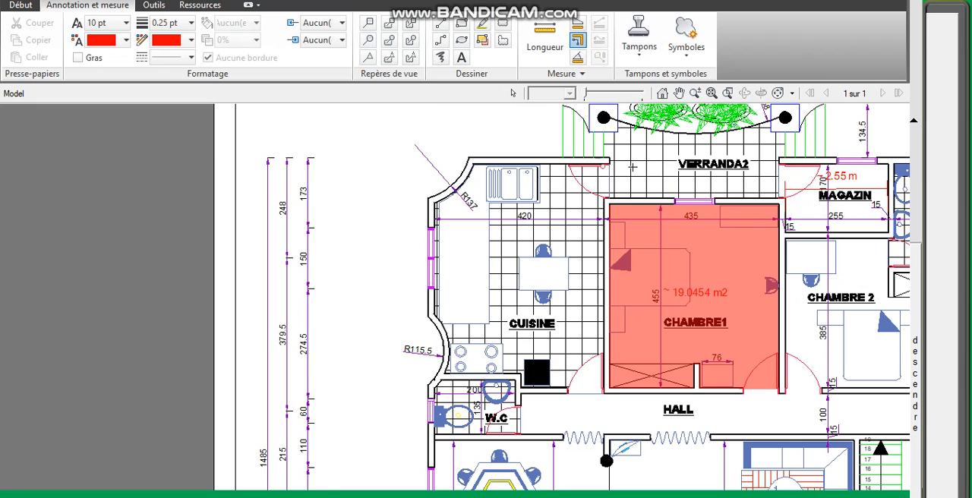
scroll(631, 167, "up", 3)
left_click(559, 277)
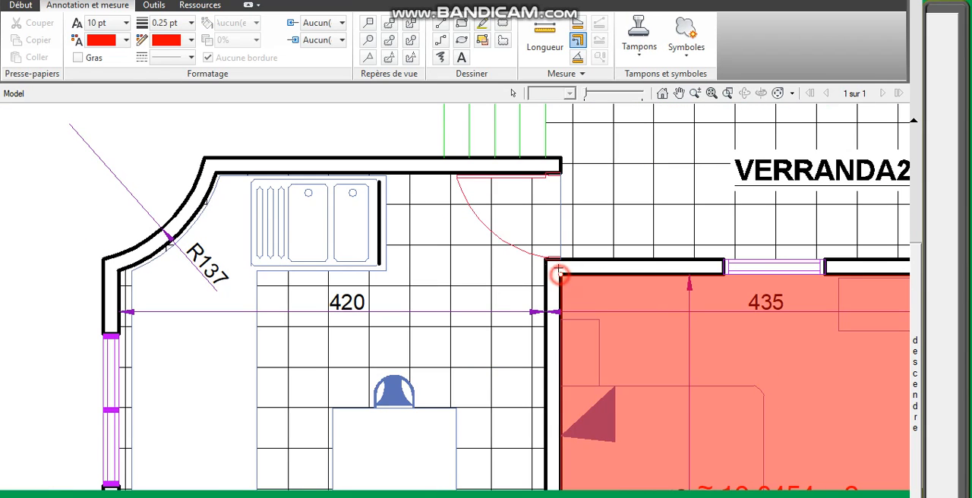
Step: Extend the CHAMBRE1 perimeter polyline along the VERRANDA2 wall and down the CHAMBRE 2 side to the door corner beside the HALL
scroll(559, 222, "down", 3)
scroll(739, 252, "up", 4)
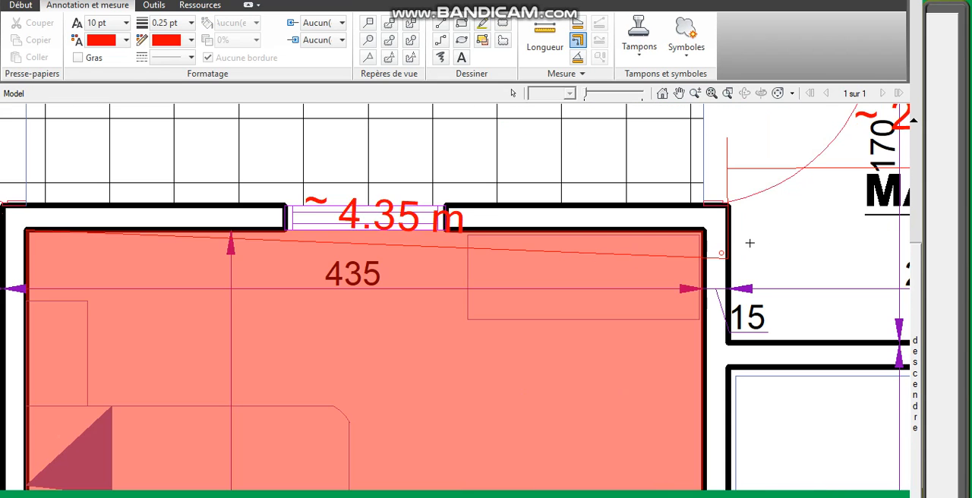
scroll(704, 228, "down", 4)
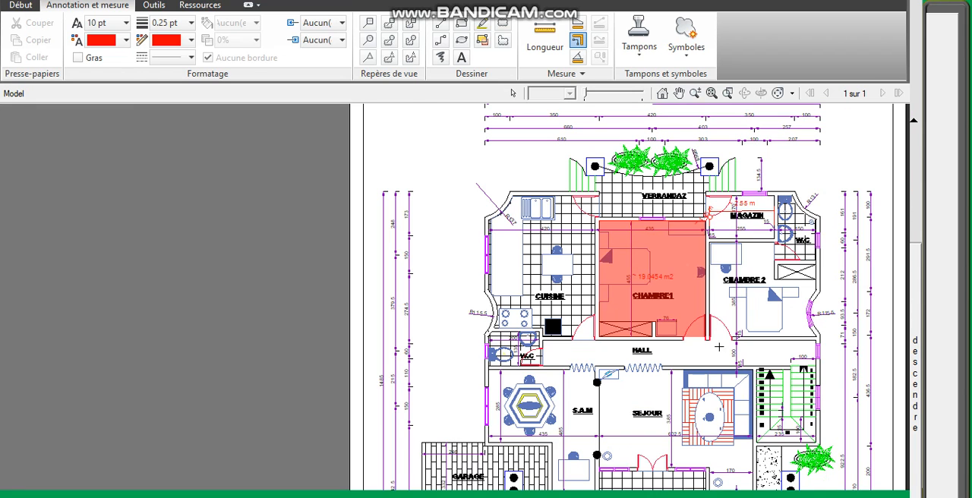
scroll(710, 334, "up", 4)
left_click(683, 319)
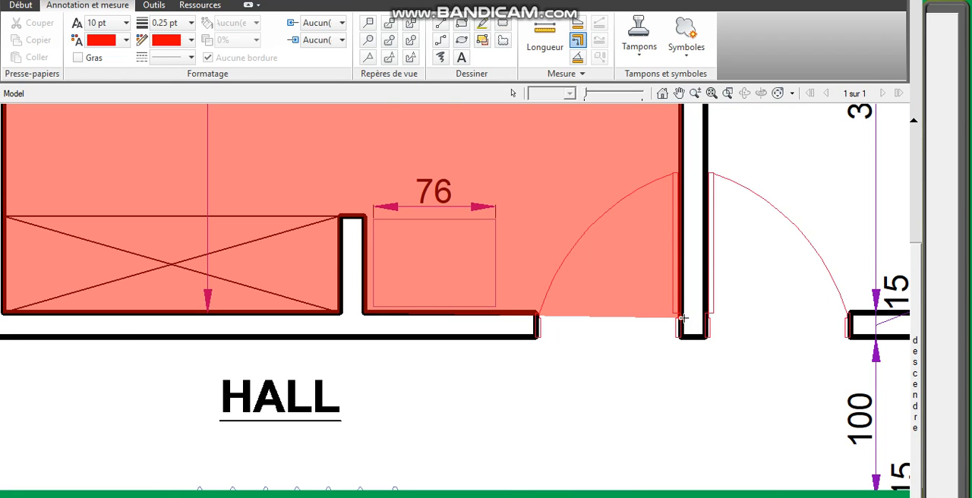
Step: Continue the perimeter polyline across the CHAMBRE1 doorway, along the HALL wall and around the closet partition
scroll(663, 331, "down", 3)
scroll(598, 326, "up", 1)
scroll(598, 327, "up", 3)
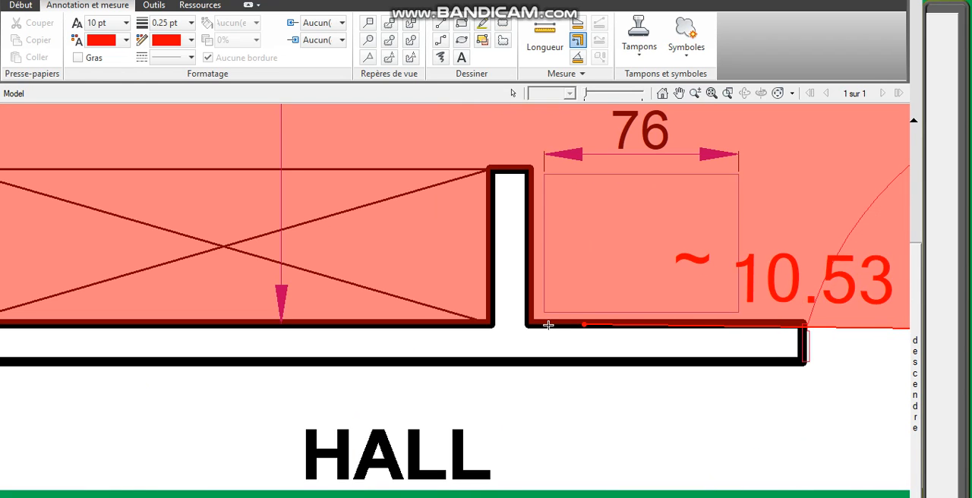
left_click(529, 325)
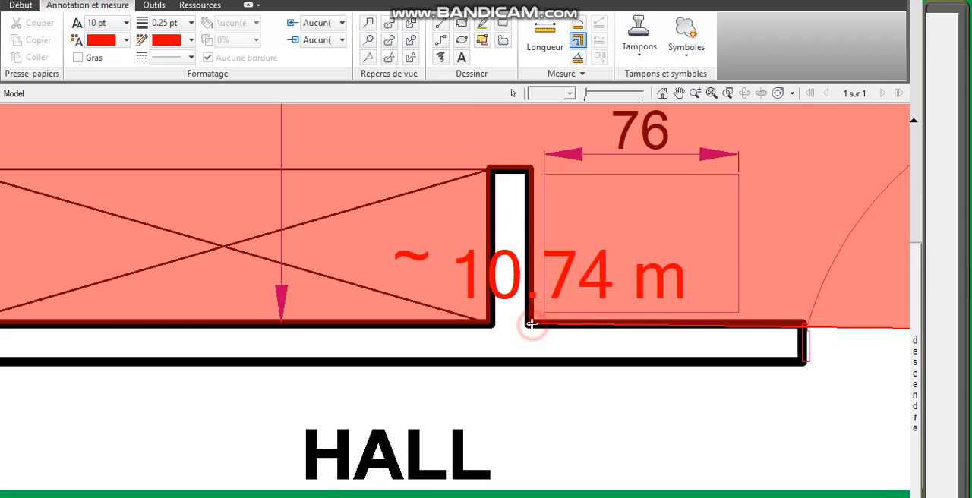
left_click(531, 168)
left_click(490, 169)
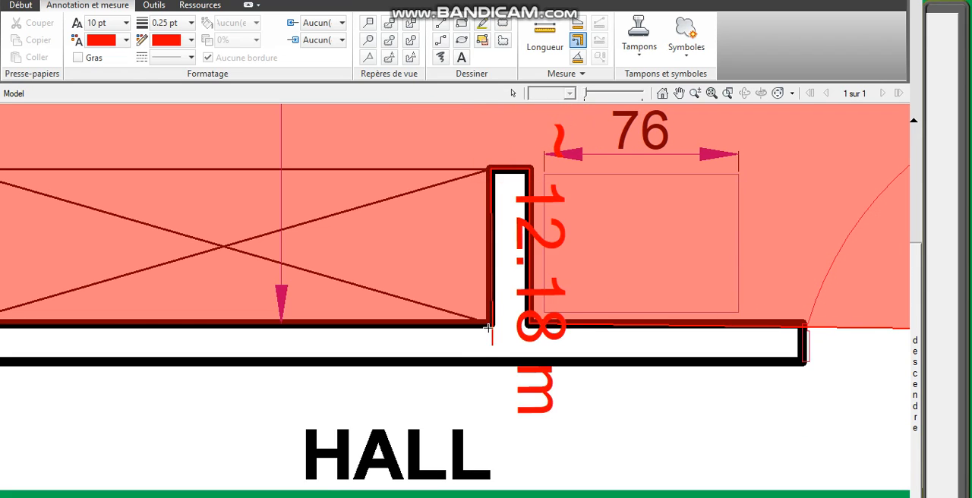
left_click(490, 325)
Step: Finish the perimeter polyline along the closet's HALL wall and up the CUISINE wall, ending at its starting corner
scroll(490, 325, "down", 3)
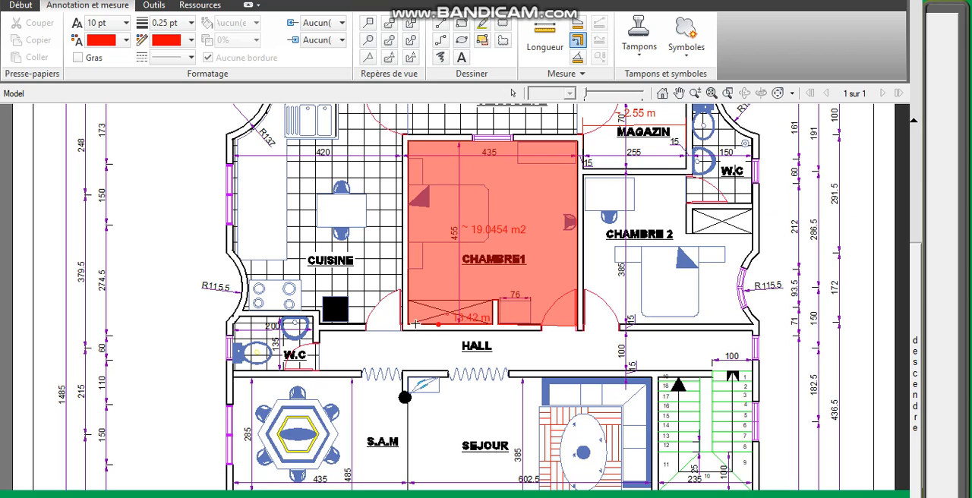
scroll(408, 141, "up", 5)
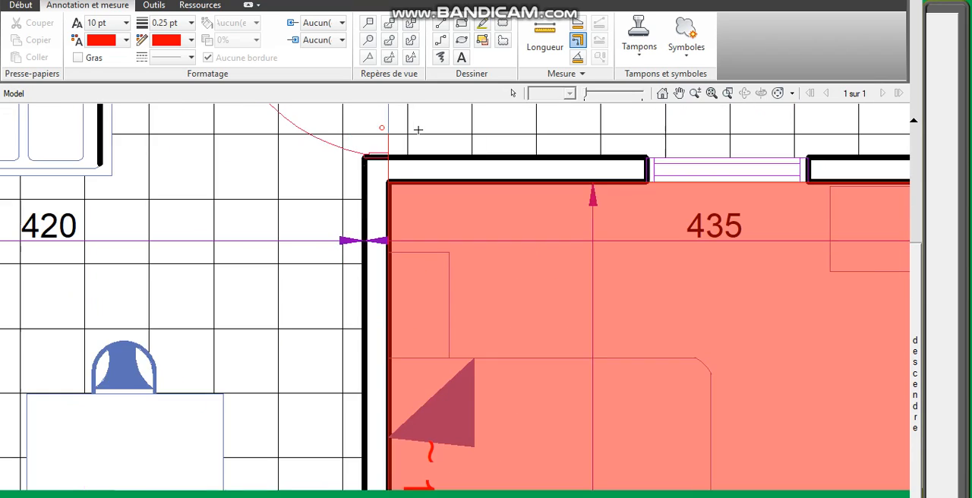
double_click(371, 214)
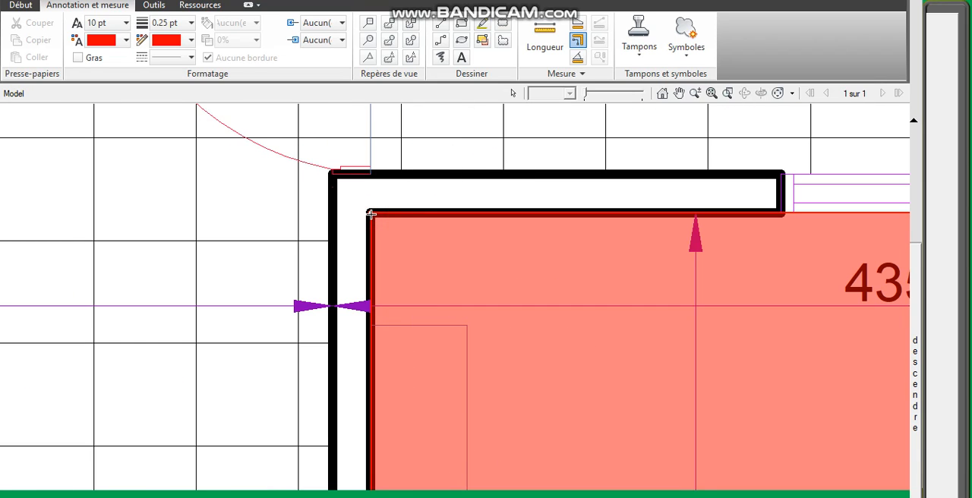
scroll(371, 214, "down", 5)
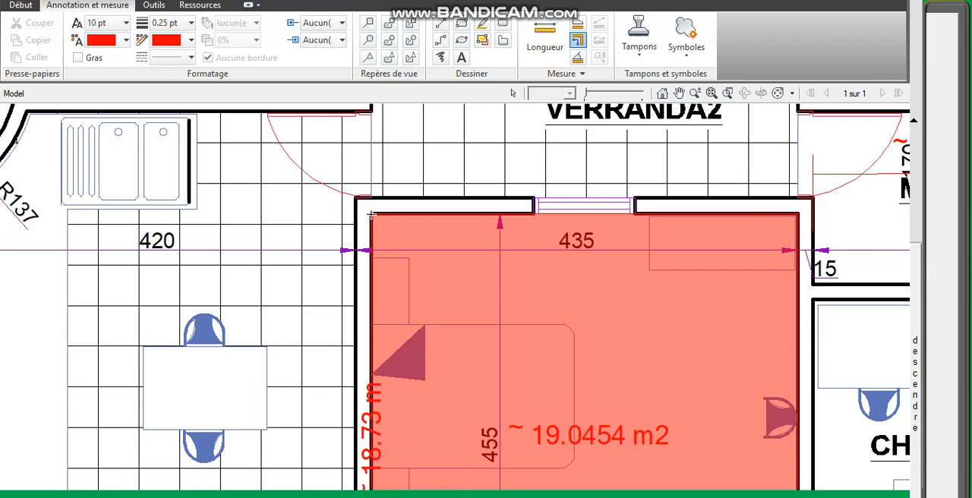
scroll(368, 302, "up", 5)
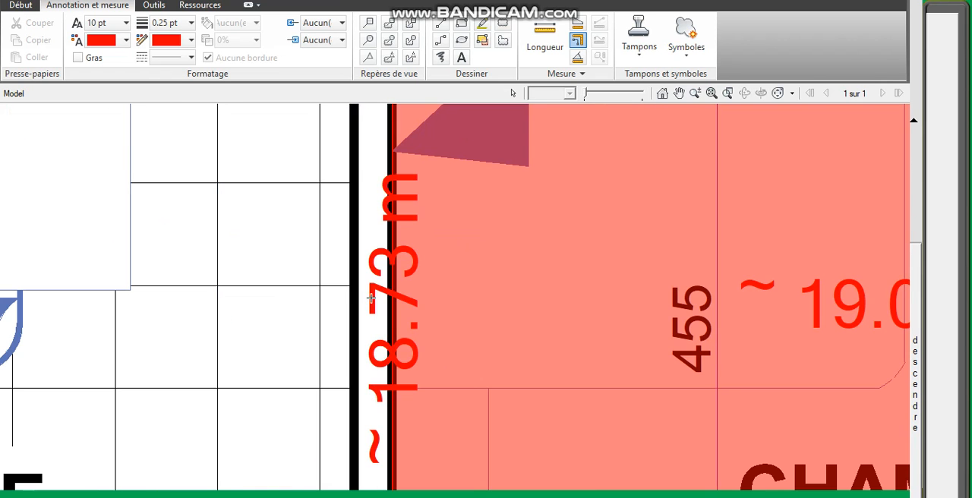
scroll(501, 190, "down", 3)
scroll(469, 274, "up", 4)
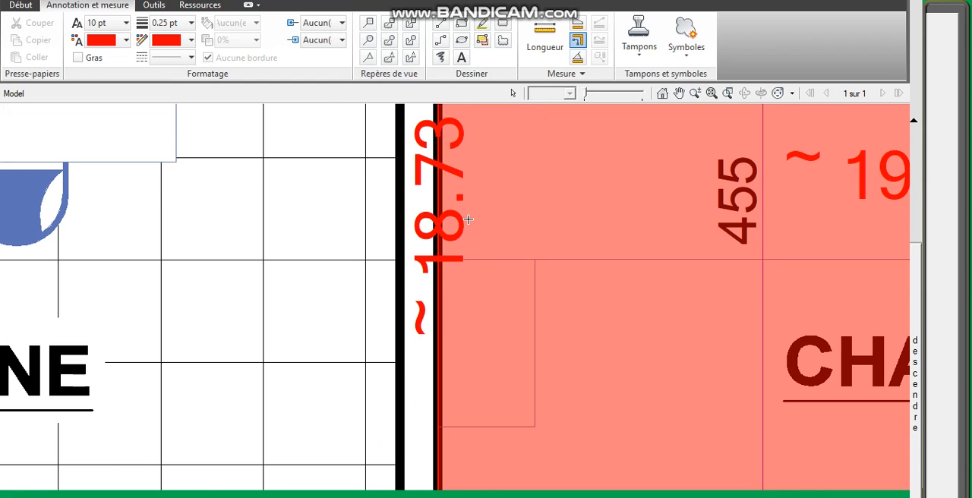
scroll(468, 219, "down", 1)
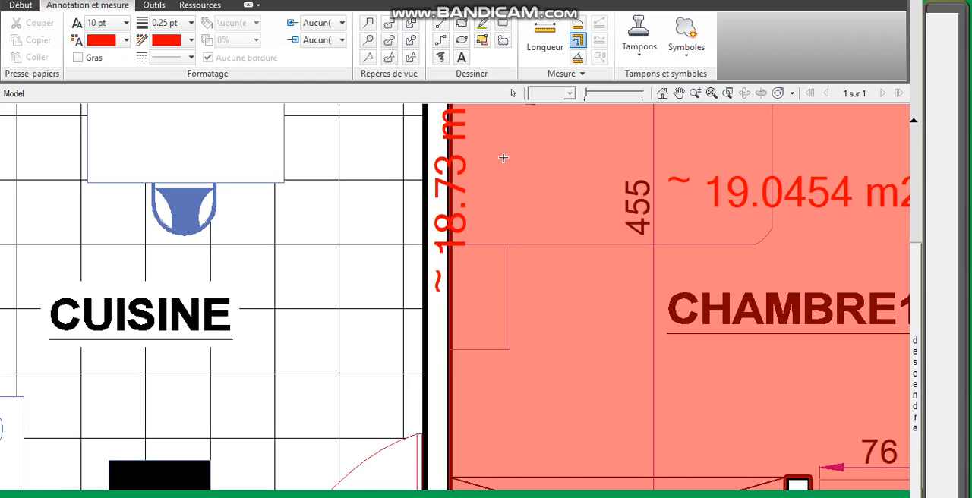
left_click(577, 58)
scroll(538, 195, "down", 3)
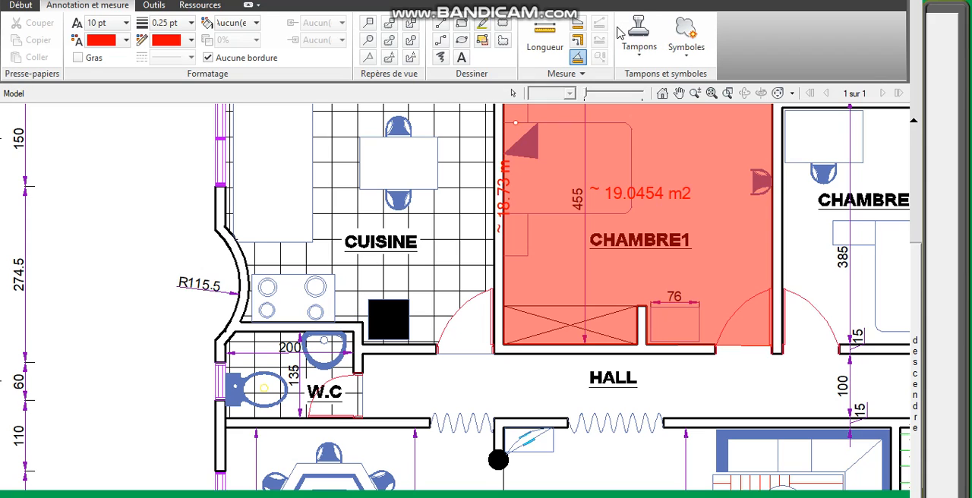
left_click(514, 93)
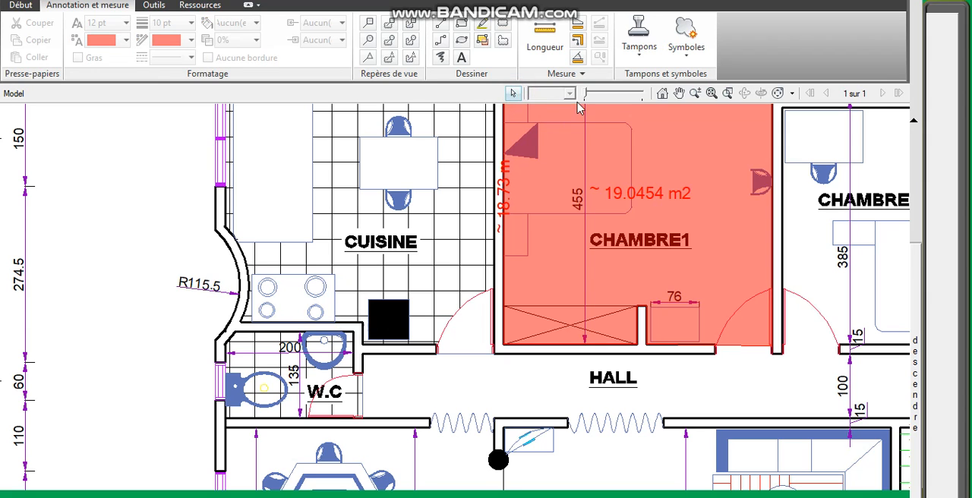
Step: Display the list of annotations and select the CHAMBRE1 area measurement in it
scroll(534, 201, "down", 4)
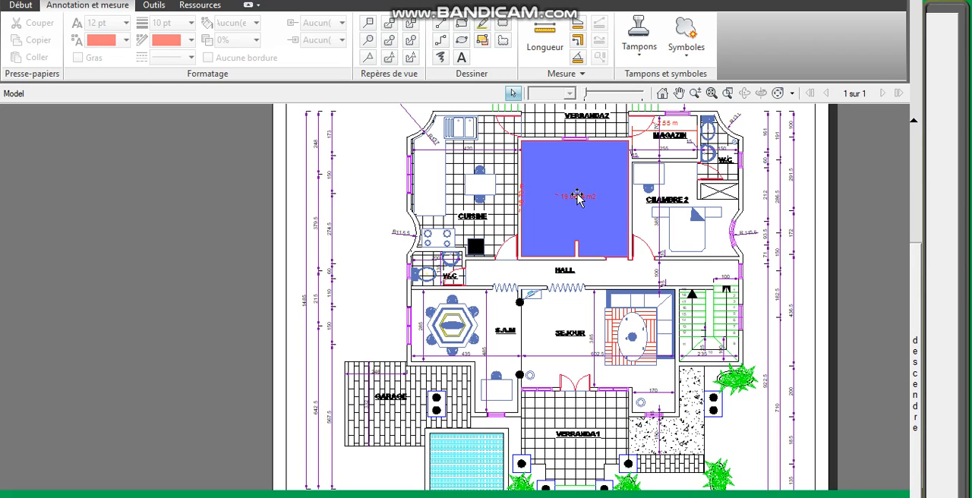
double_click(576, 194)
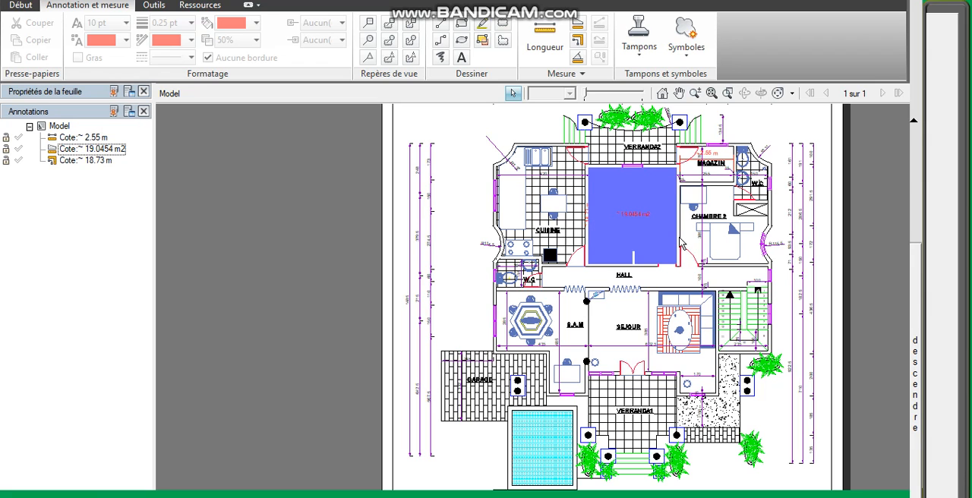
scroll(718, 230, "up", 2)
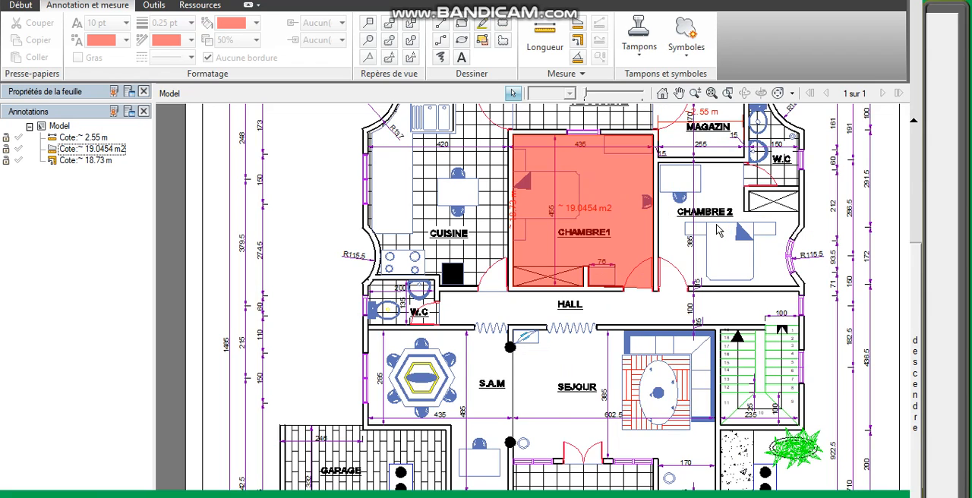
scroll(717, 230, "down", 2)
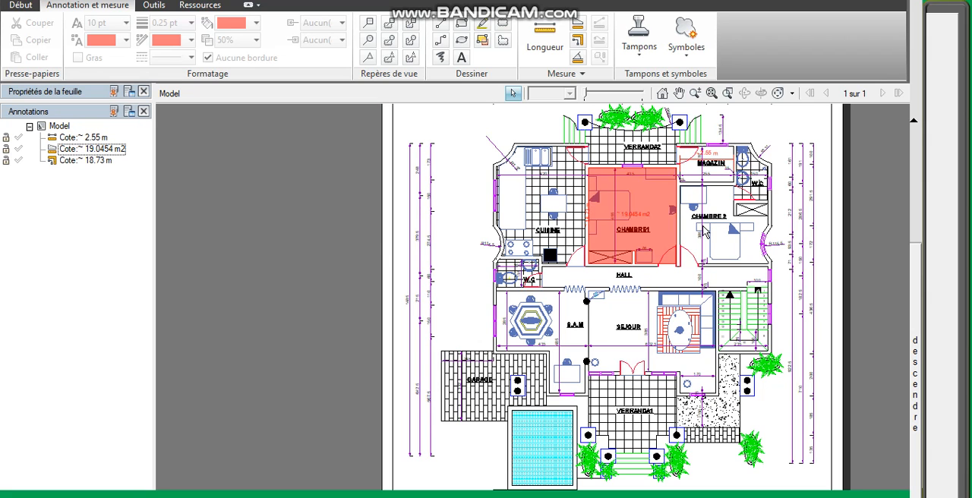
scroll(676, 221, "down", 1)
scroll(722, 180, "up", 2)
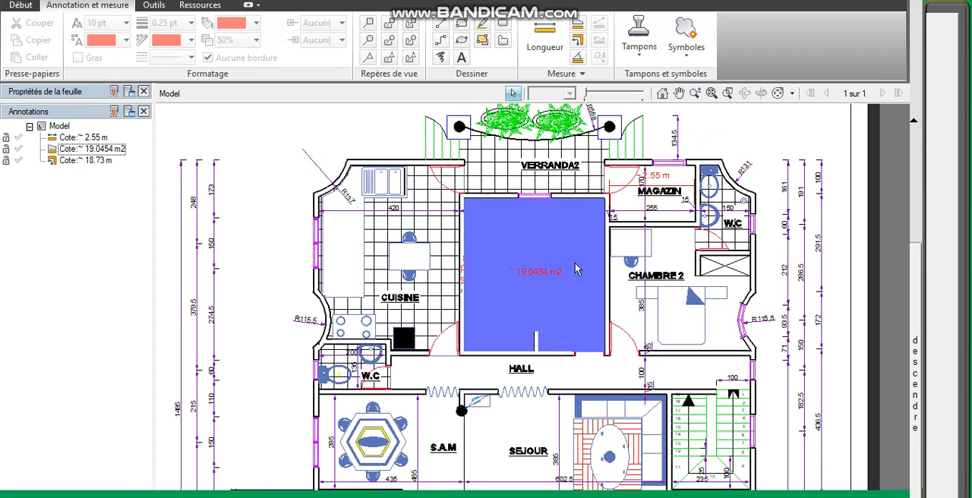
left_click(536, 274)
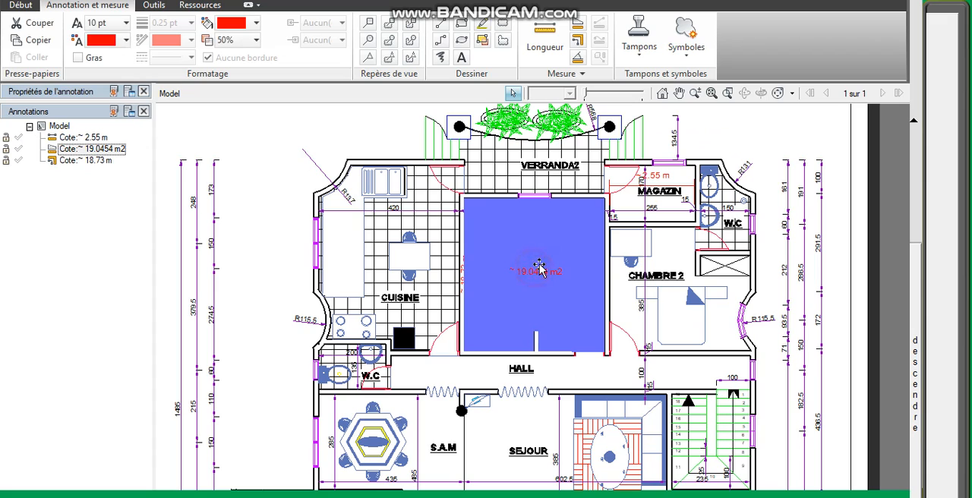
left_click(83, 150)
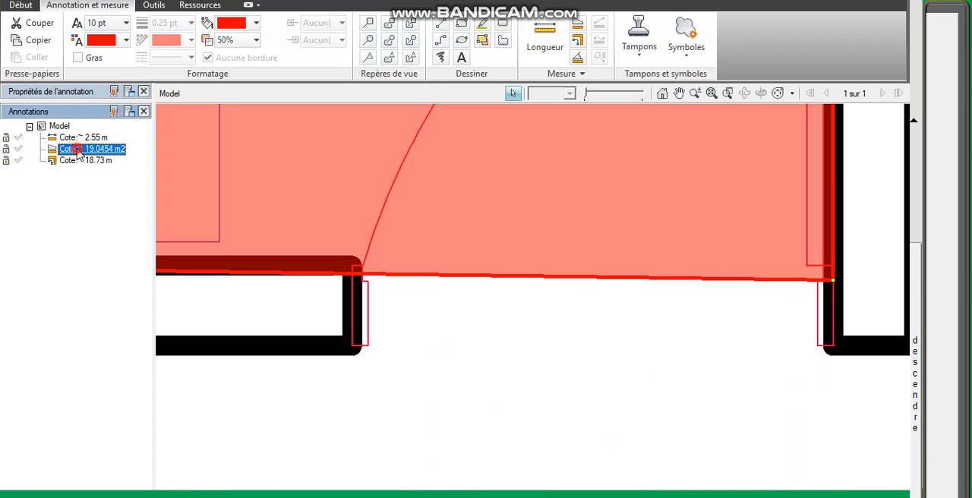
Step: Open the area measurement's properties and change its label prefix to "chamnbre", keeping the measured value after it
left_click(97, 92)
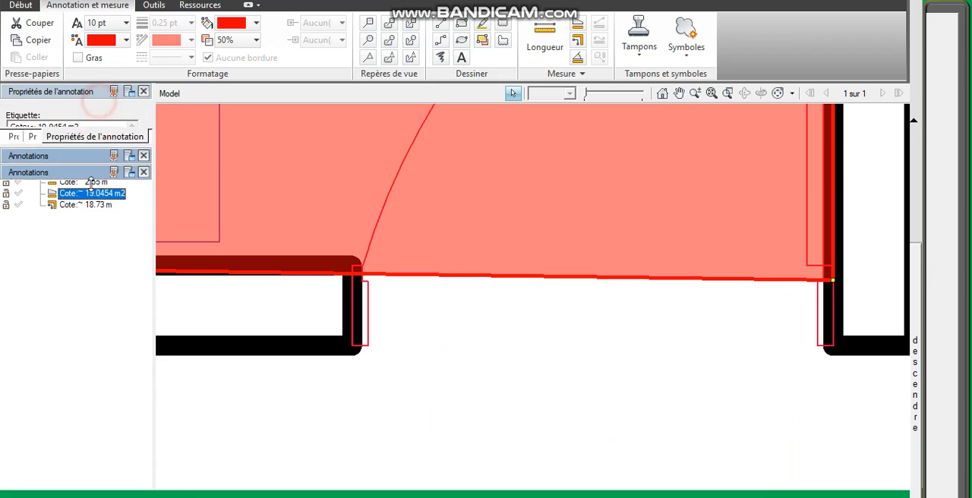
double_click(28, 127)
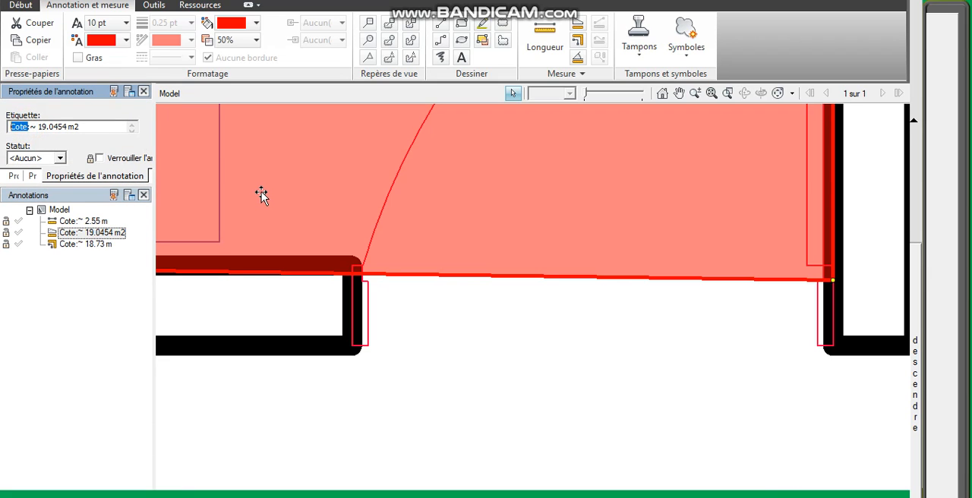
type("ch")
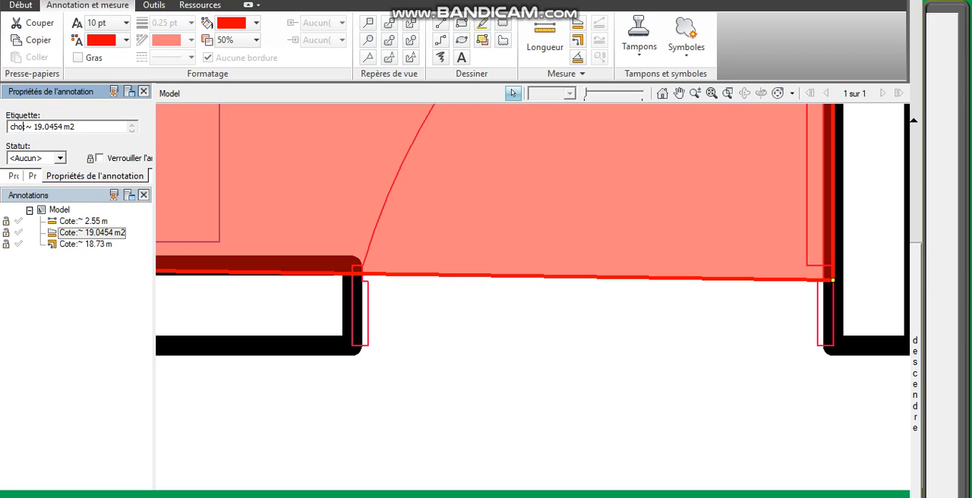
type("m")
type("n")
type("bre")
left_click(19, 126)
type("a")
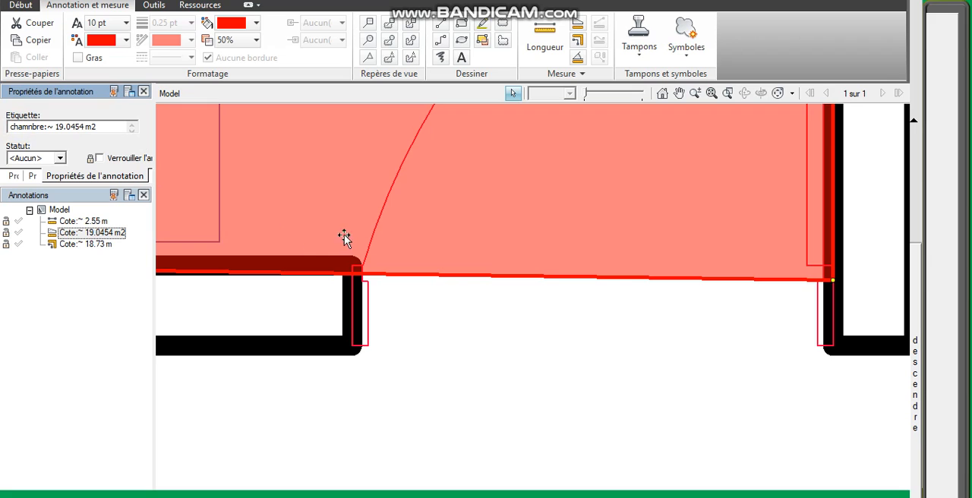
left_click(369, 228)
scroll(379, 236, "up", 8)
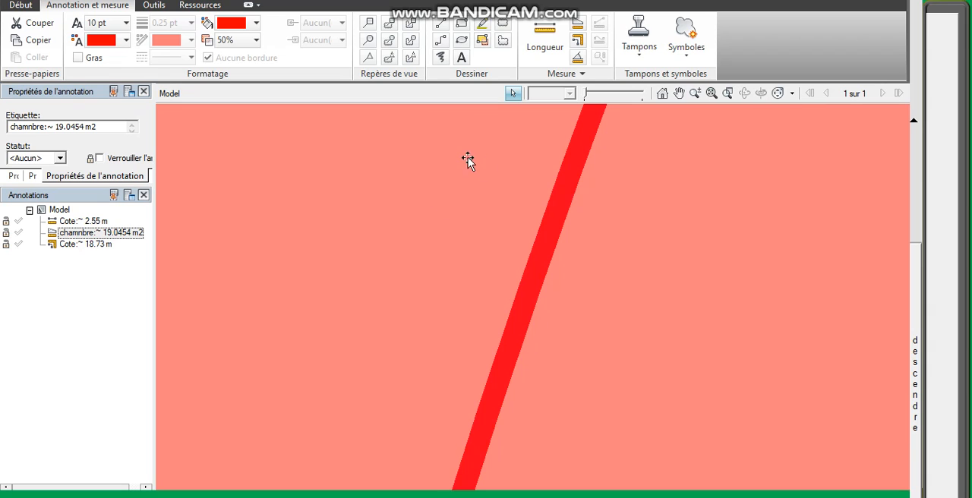
Step: Select the CHAMBRE1 perimeter polyline measurement and change its label prefix to "prch"
left_click(69, 245)
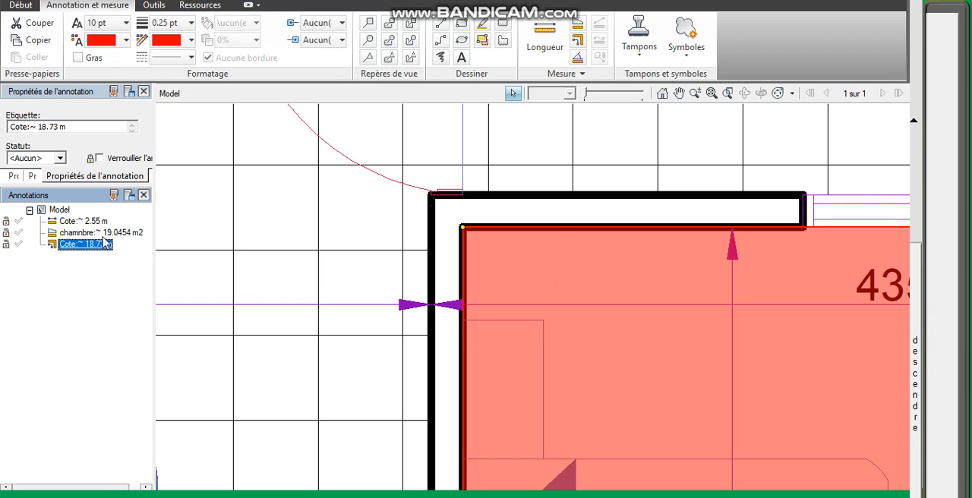
left_click_drag(29, 127, 2, 130)
type("p")
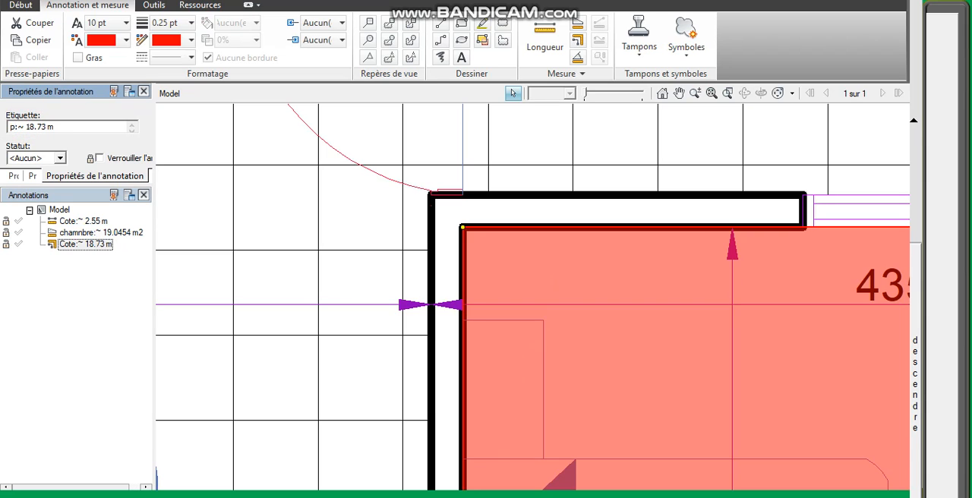
type("rch")
left_click(278, 181)
scroll(369, 200, "down", 10)
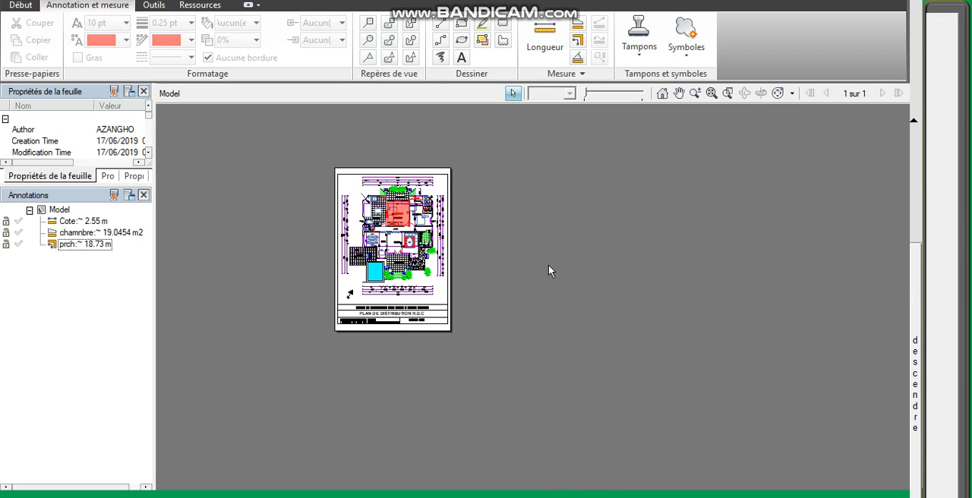
scroll(520, 200, "up", 2)
scroll(562, 218, "down", 3)
scroll(467, 215, "up", 3)
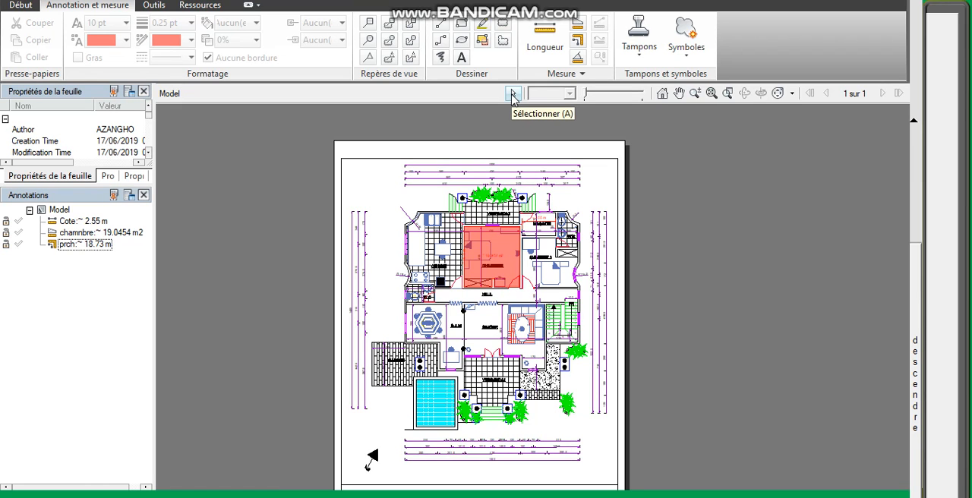
left_click(512, 95)
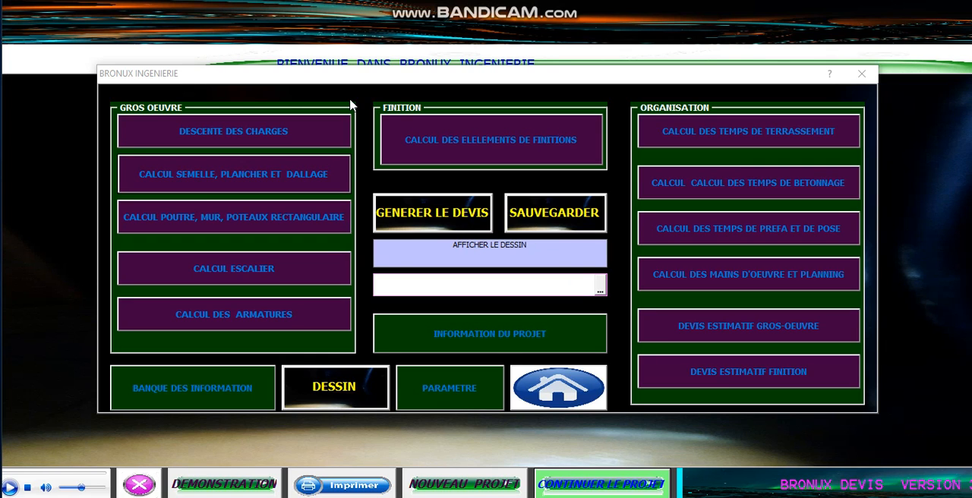
Step: Open the DESCENTE DES CHARGES calculation form and visit its element name, SURFACE and HAUTEUR fields
left_click(287, 133)
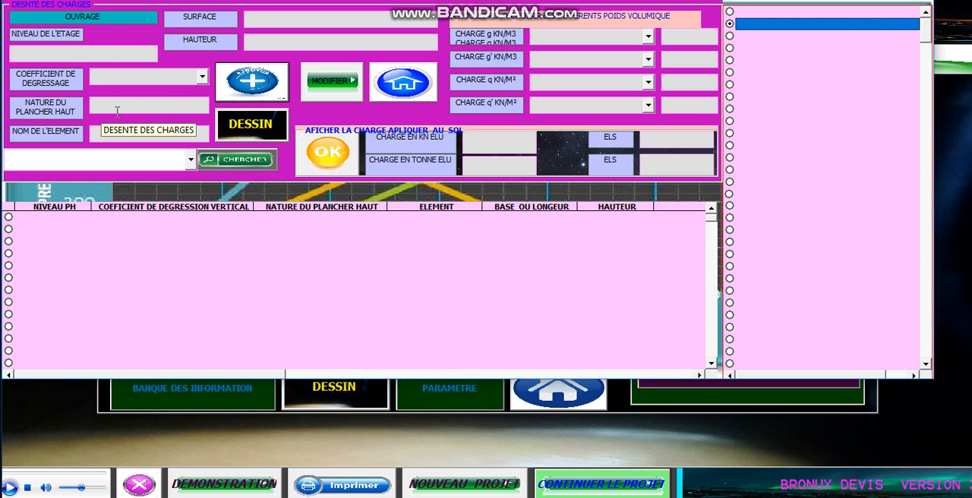
left_click(91, 134)
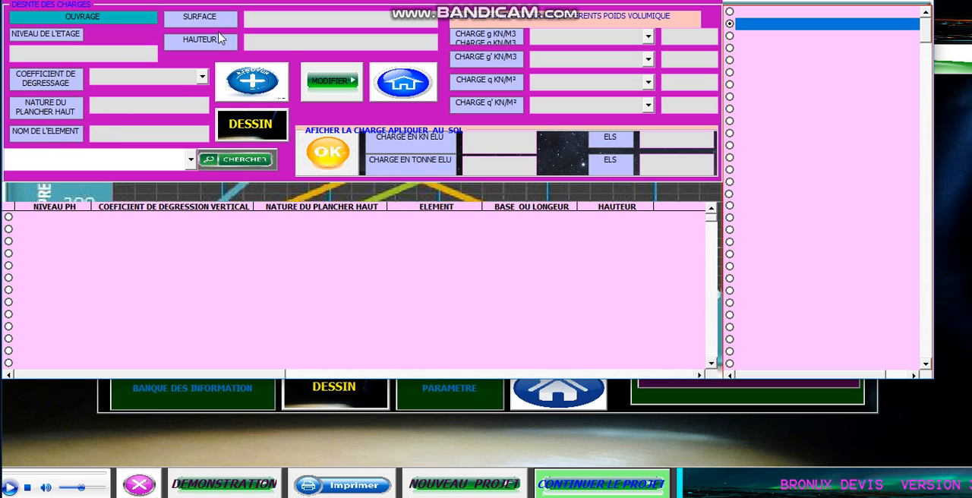
left_click(258, 19)
left_click(262, 41)
Step: Set the permanent load CHARGE g to "couverture ardoise" and the live load CHARGE q to "circulation et escalier"
left_click(649, 37)
left_click(650, 37)
left_click(649, 37)
left_click(649, 37)
left_click(649, 38)
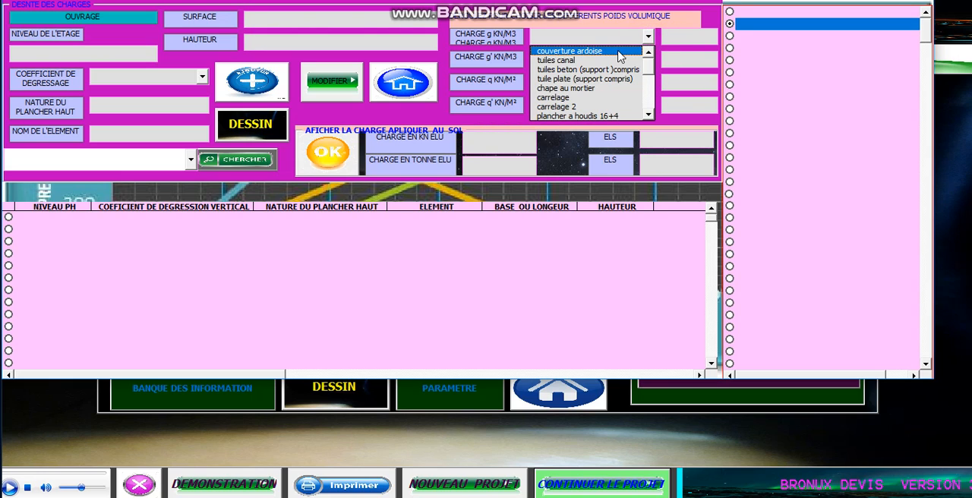
left_click(619, 51)
left_click(649, 81)
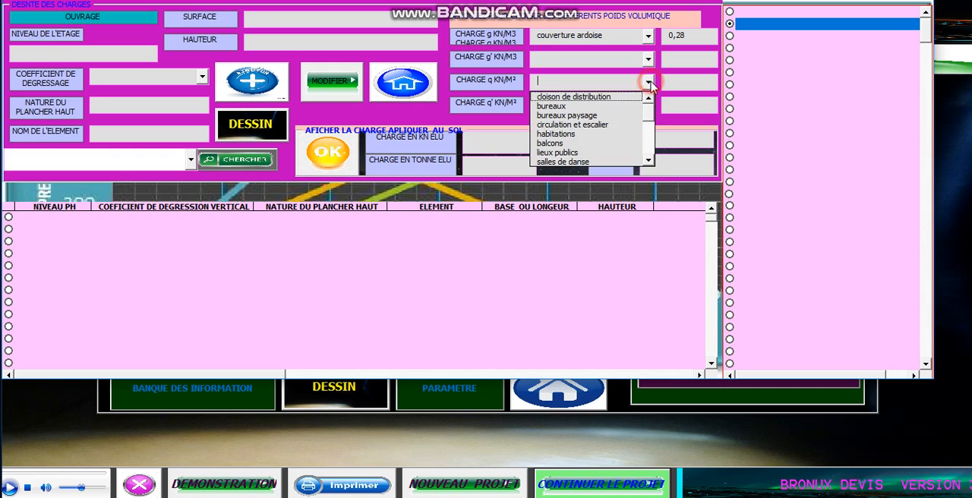
left_click(603, 126)
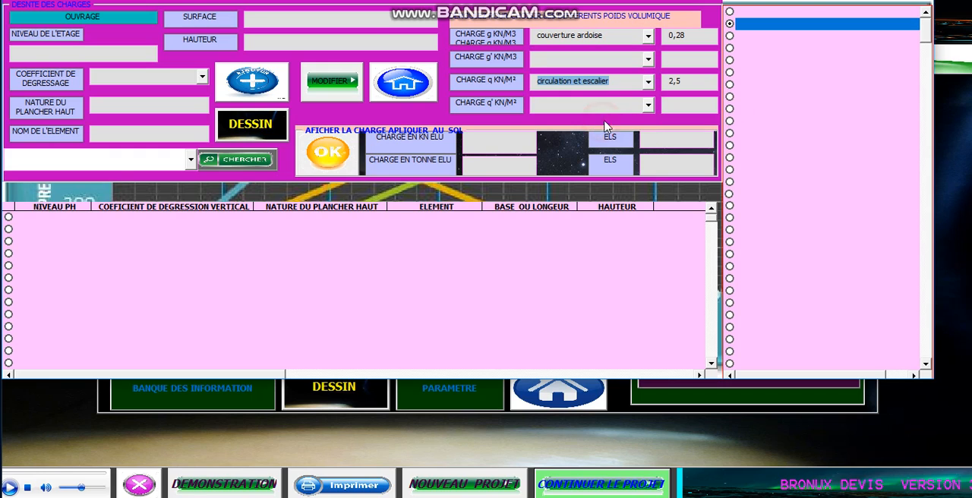
Step: Set the second permanent load, CHARGE g' in KN/M3, to "beton arme"
left_click(649, 58)
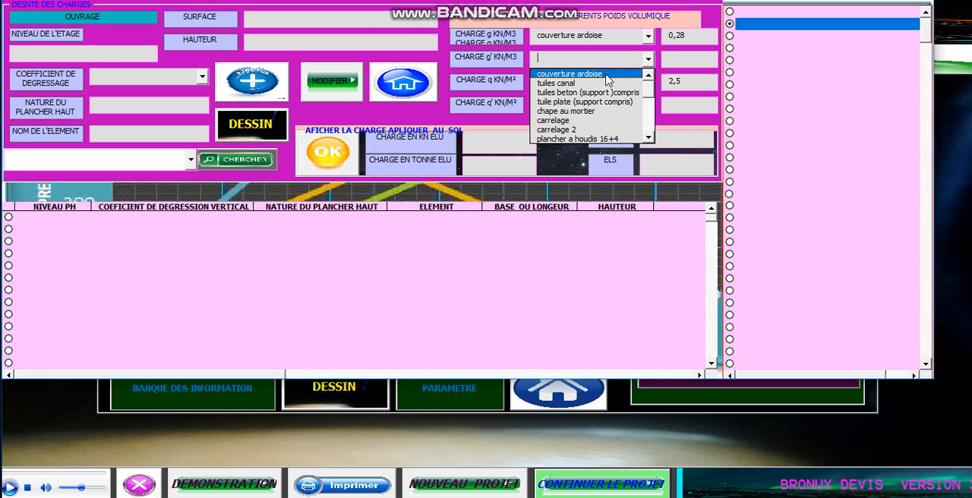
left_click(650, 58)
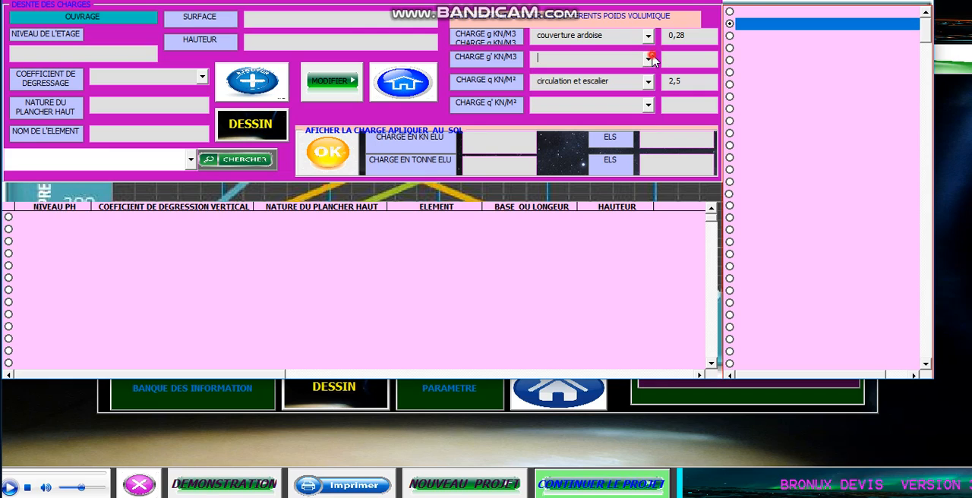
left_click(648, 59)
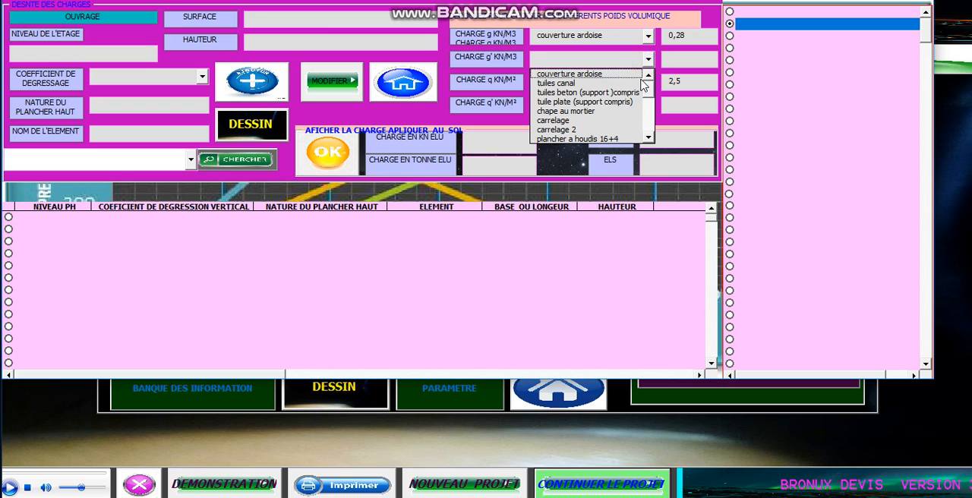
left_click_drag(647, 92, 634, 132)
left_click(598, 139)
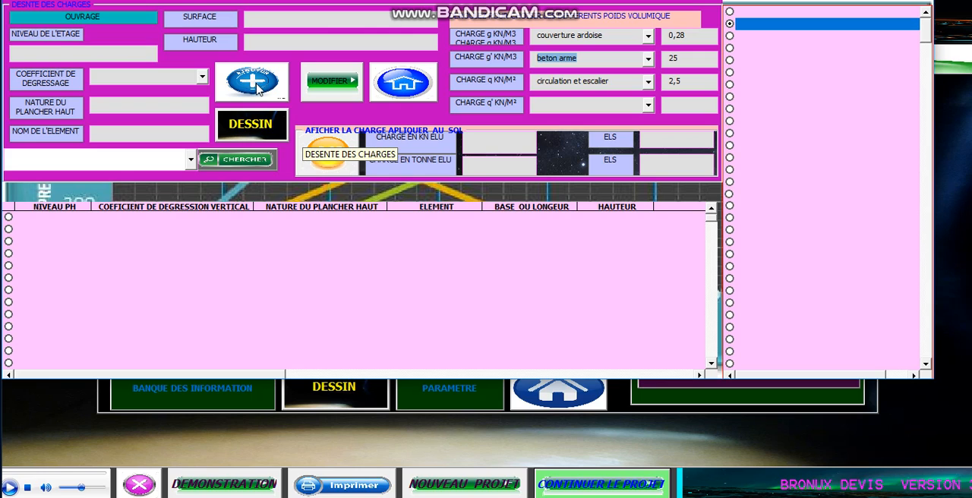
Step: Display the elements available for searching and select the fifth row of the load descent table
left_click(190, 159)
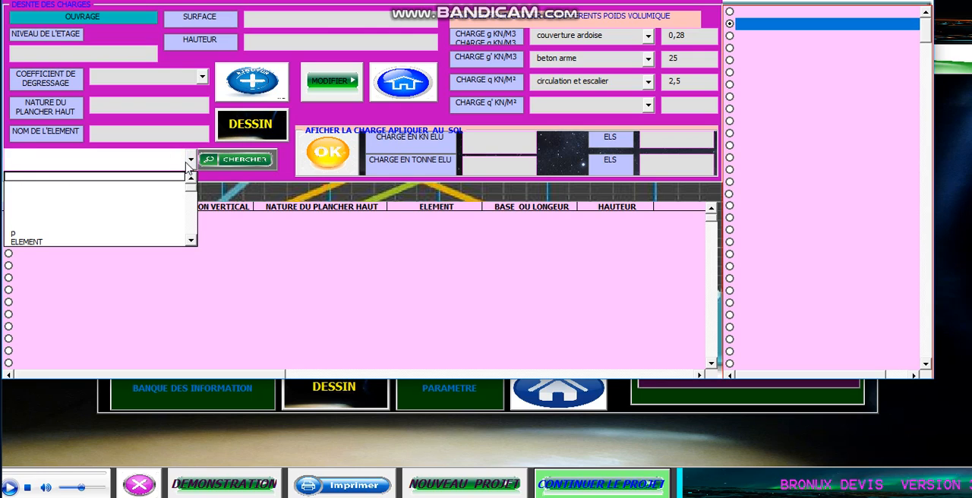
left_click(114, 239)
left_click(122, 266)
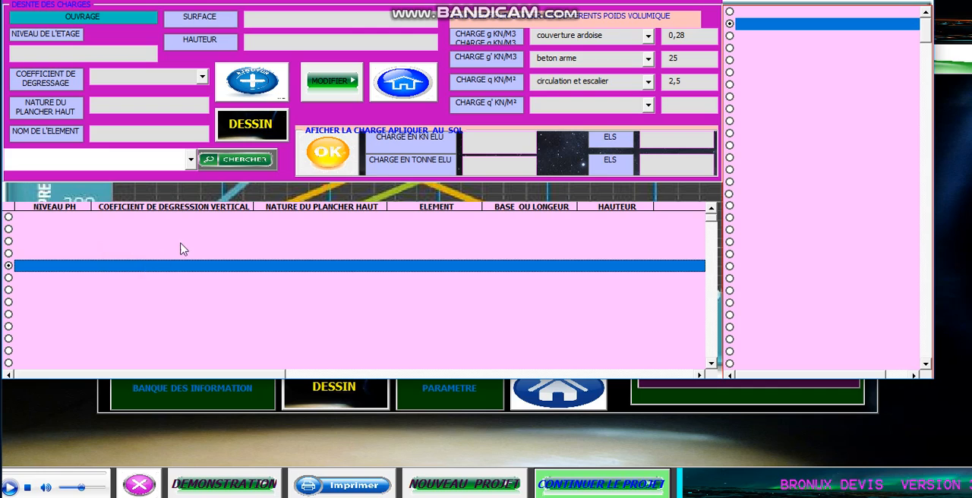